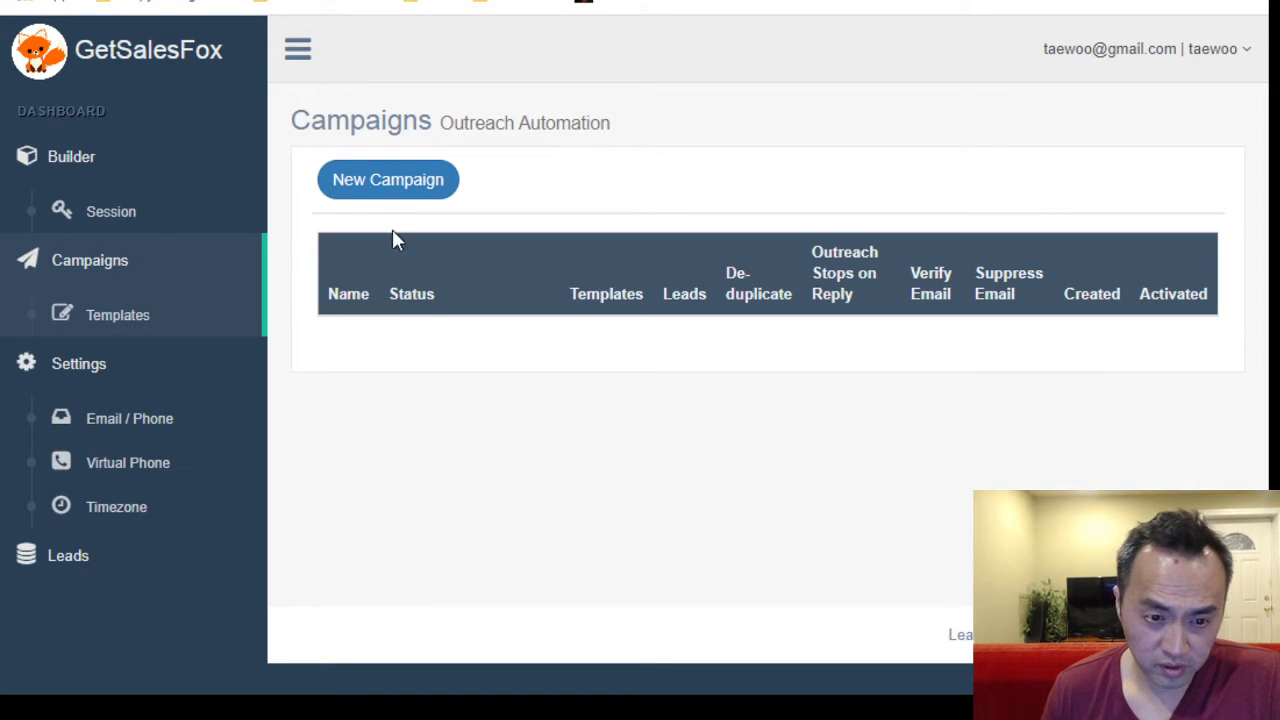
# Start a new campaign and name it "Test Campaign".
pyautogui.click(381, 190)
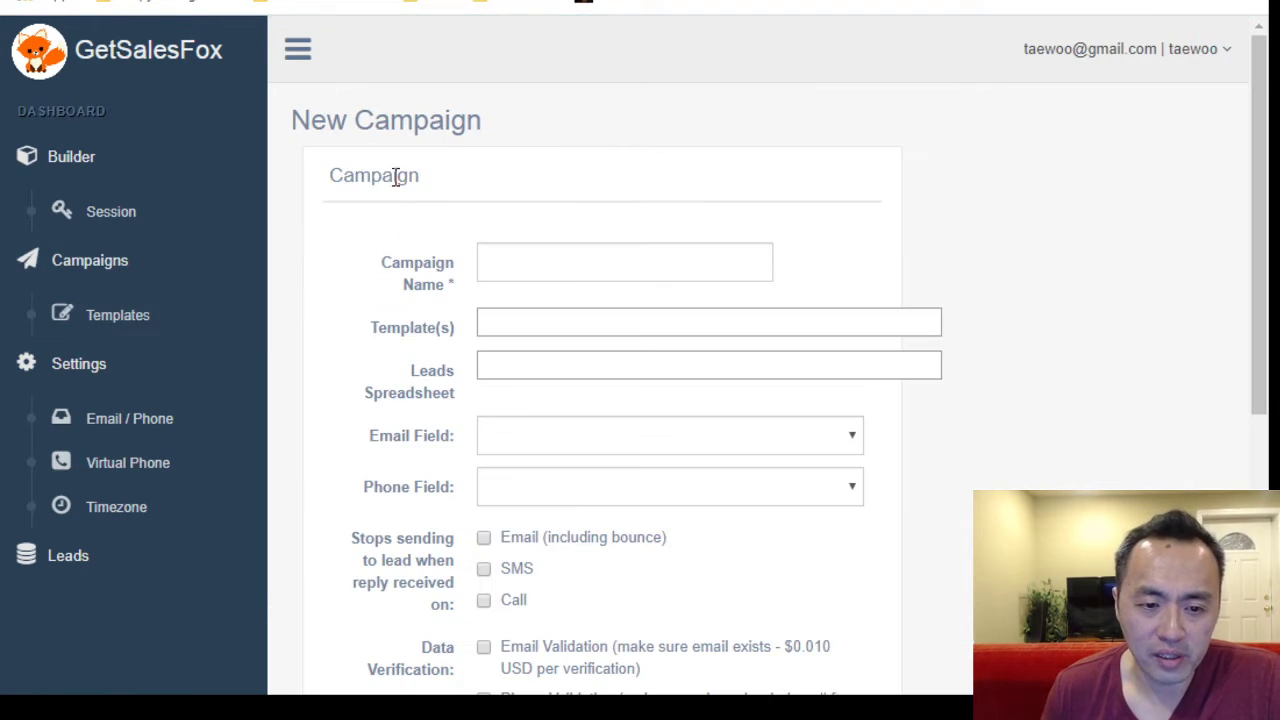
pyautogui.click(582, 254)
pyautogui.write('Te')
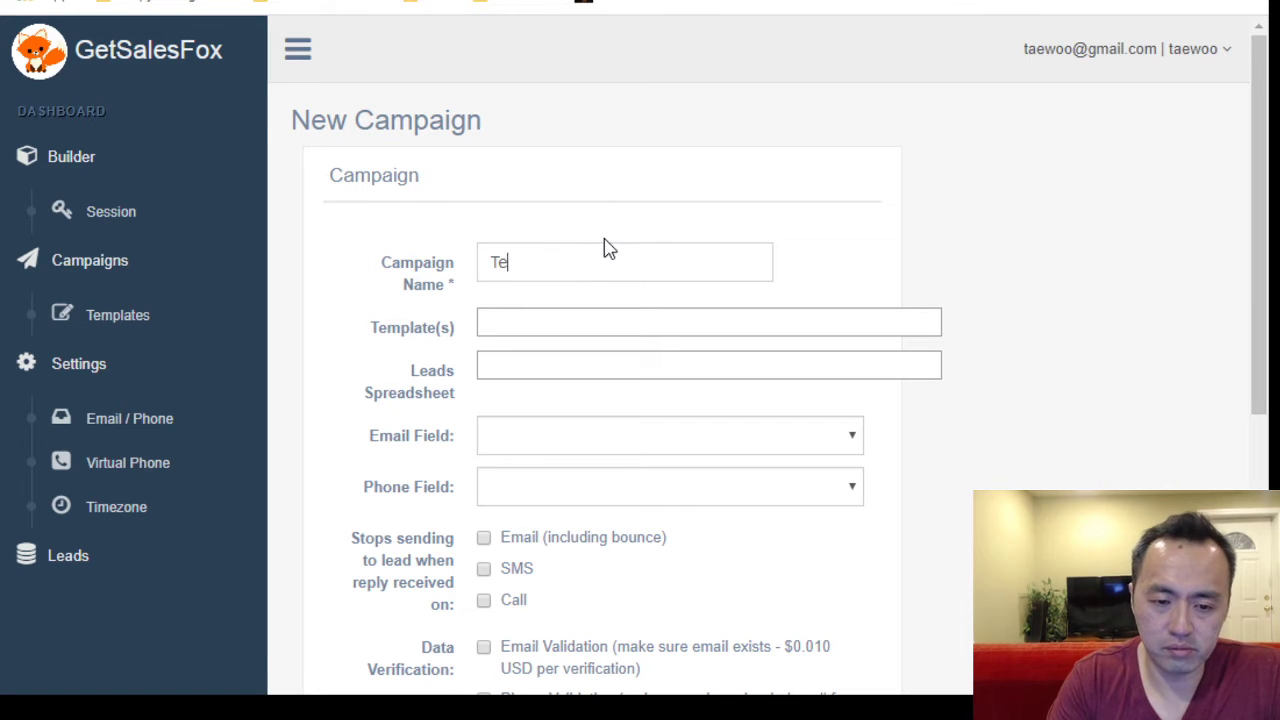
pyautogui.write('st Campaign')
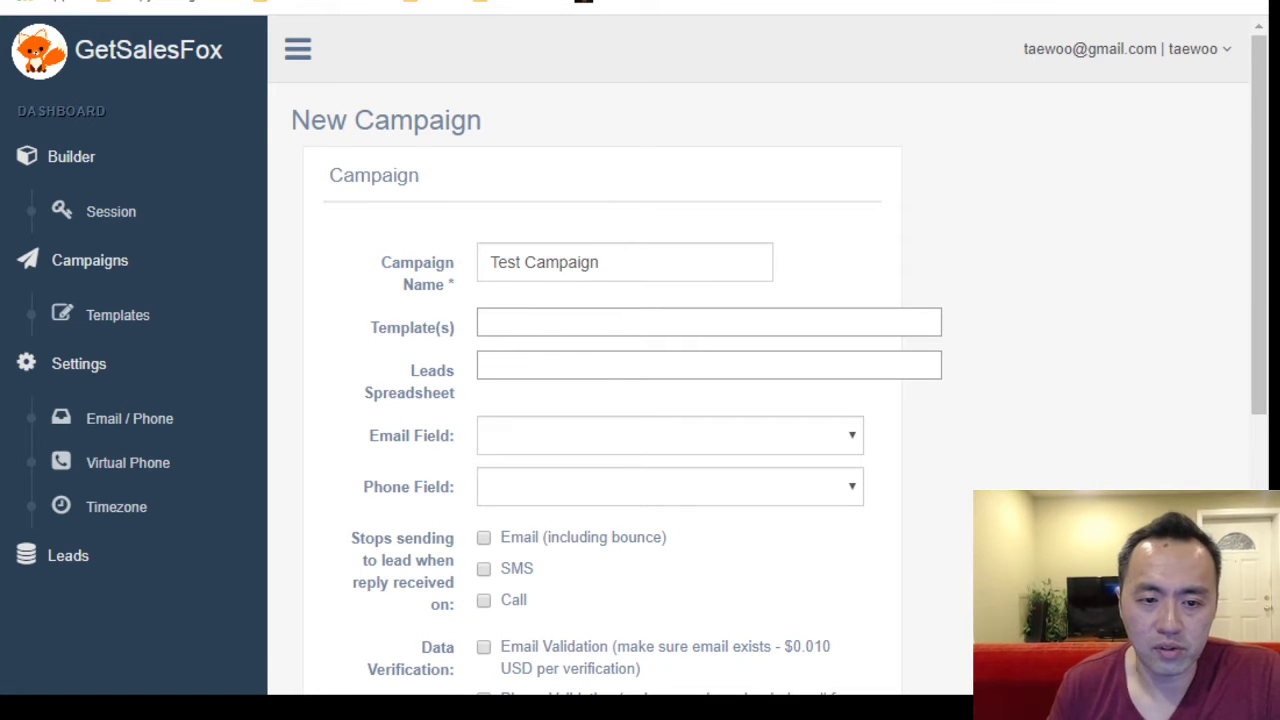
# Search the templates for "test" and assign Test Template to the campaign.
pyautogui.scroll(-2, 691, 271)
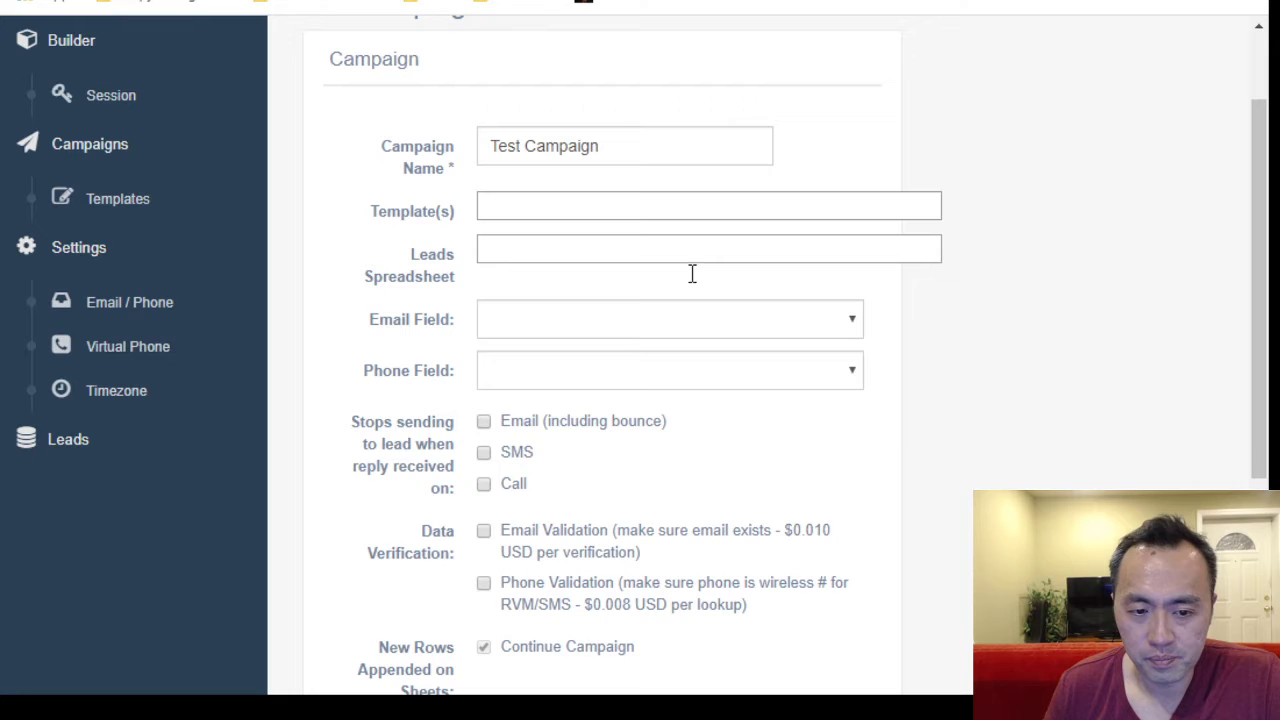
pyautogui.click(588, 206)
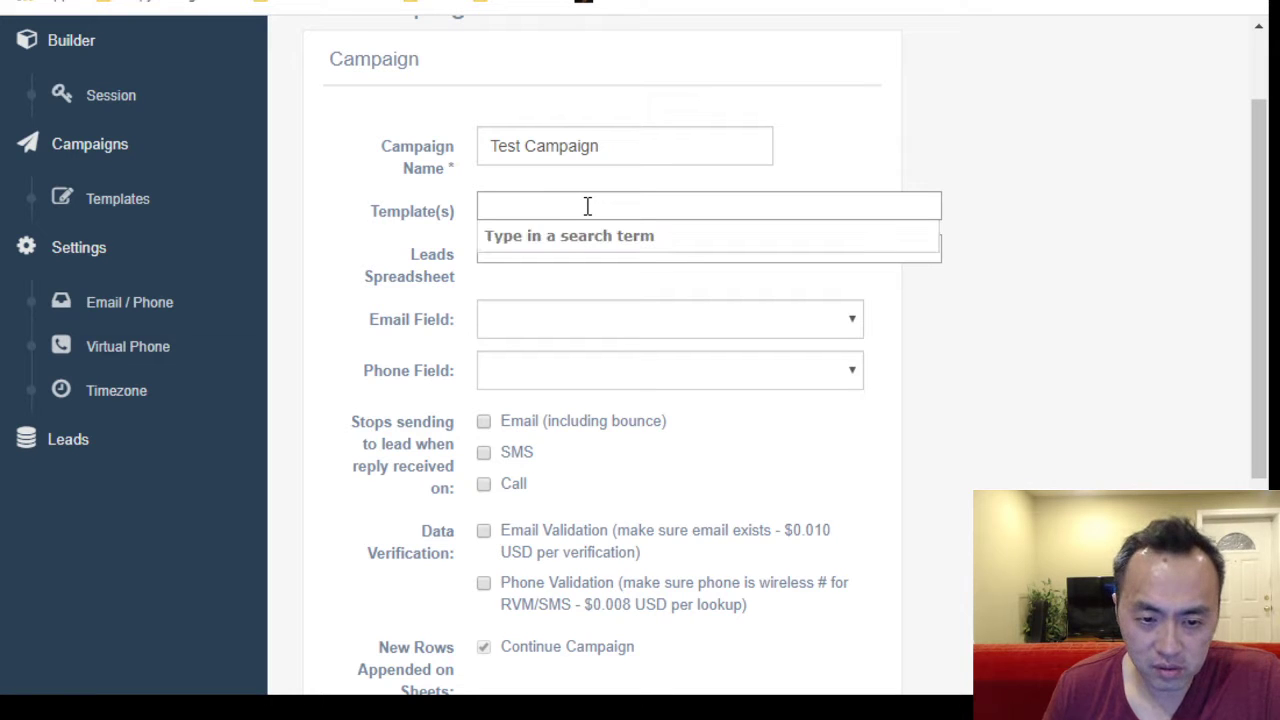
pyautogui.click(588, 206)
pyautogui.click(580, 211)
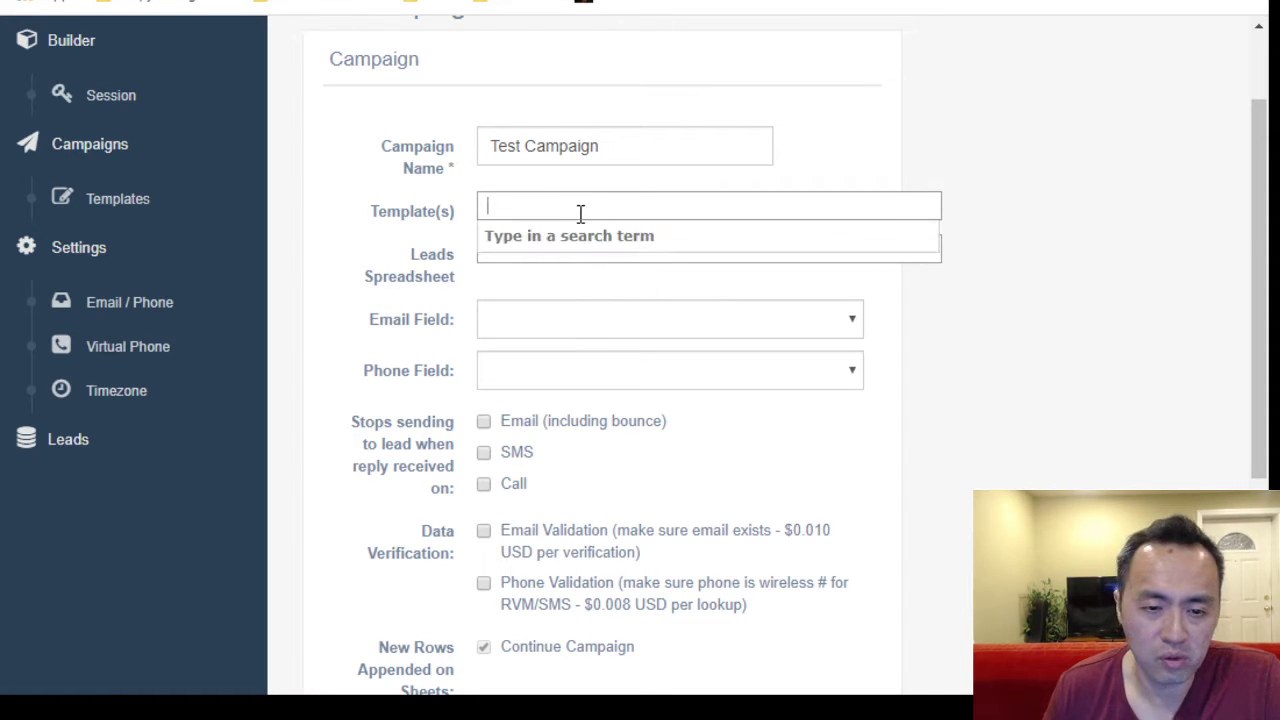
pyautogui.write('test')
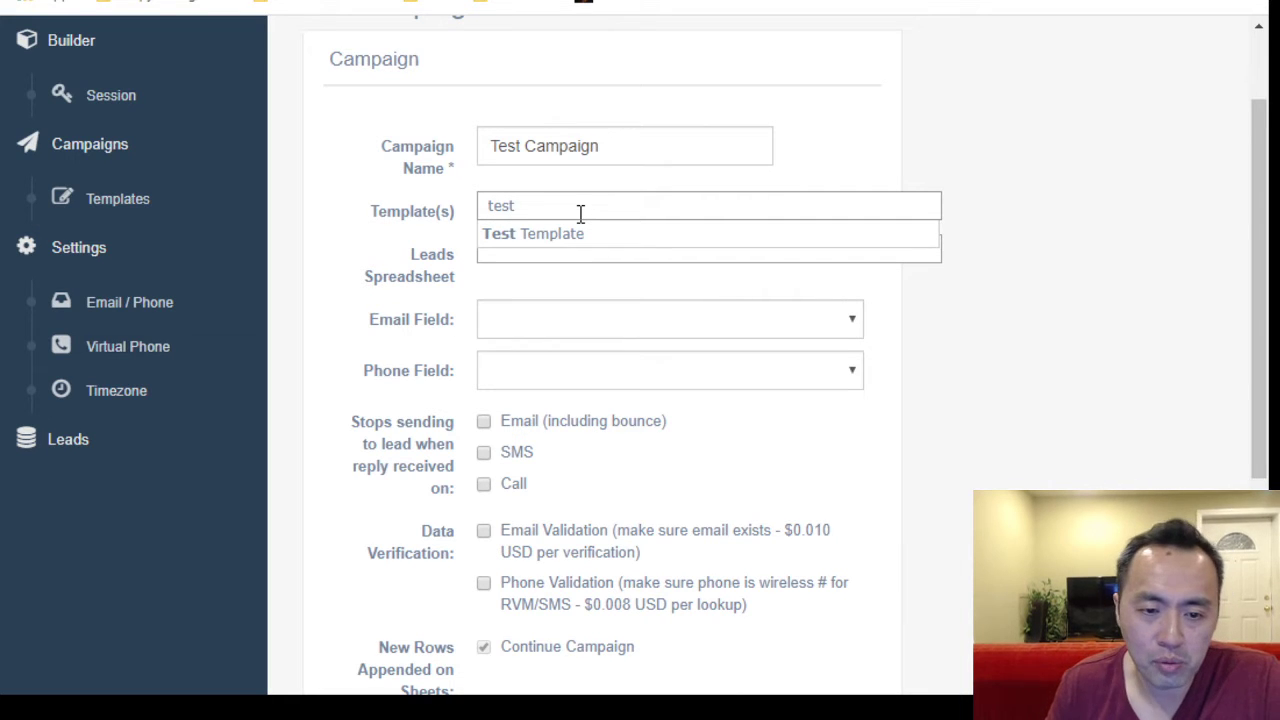
pyautogui.click(576, 235)
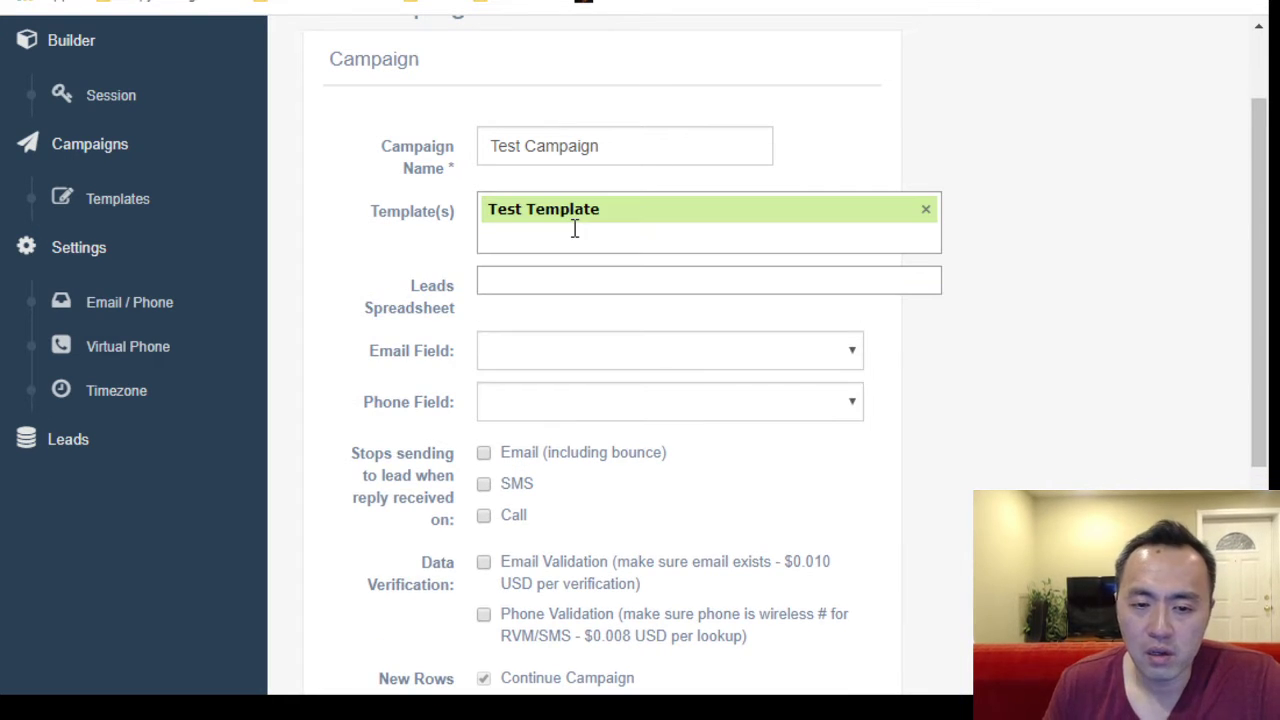
# Search for another template with the term "test", then clear the search without adding one.
pyautogui.write('test')
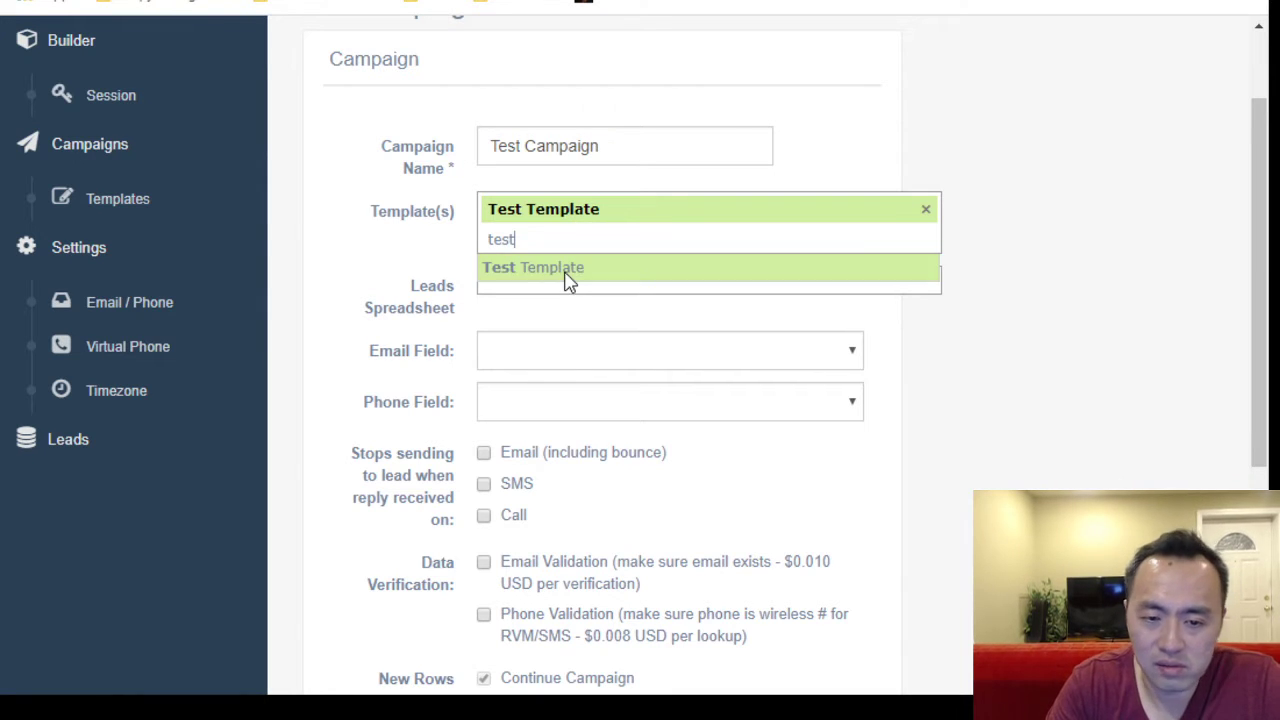
pyautogui.hotkey('ctrl', 'a')
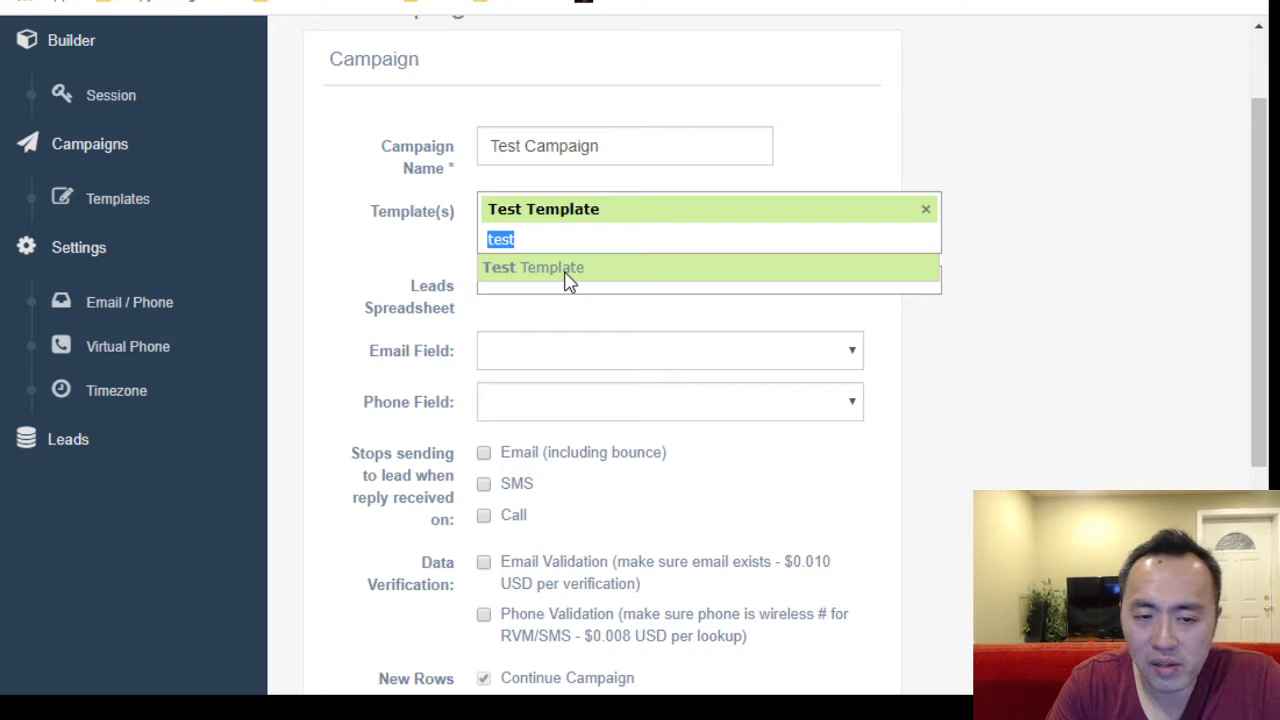
pyautogui.press('BackSpace')
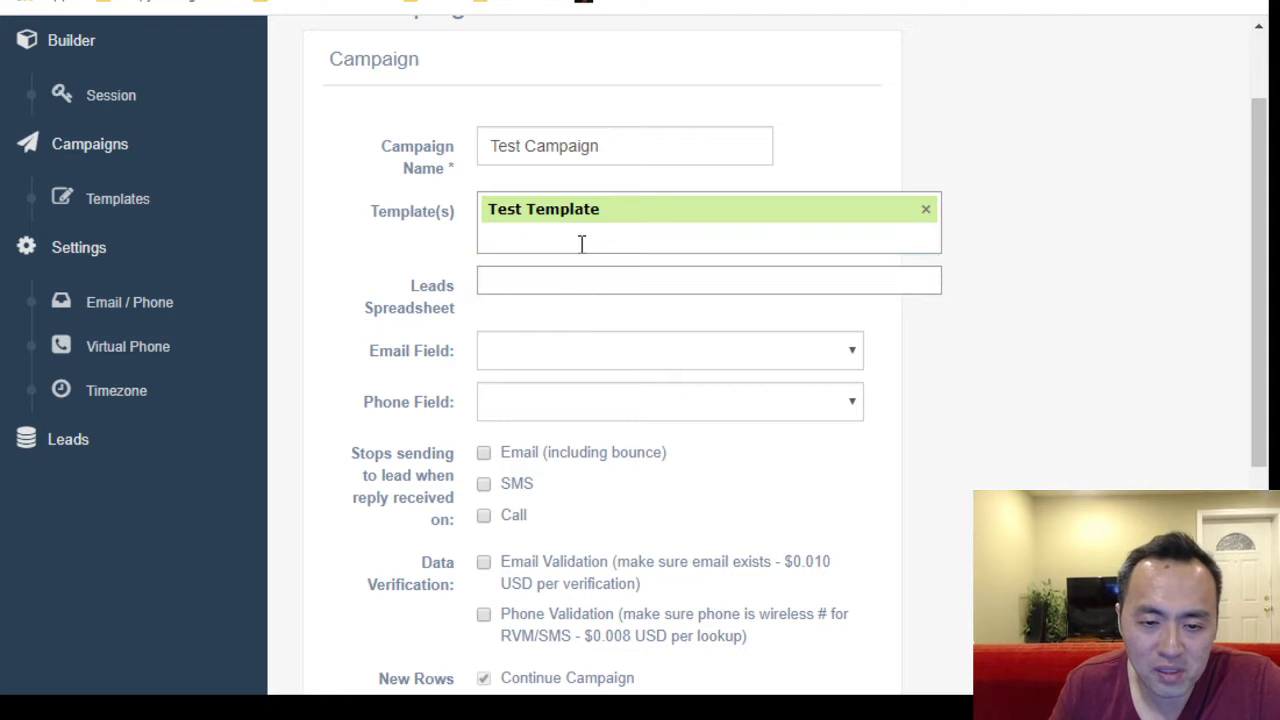
pyautogui.press('Escape')
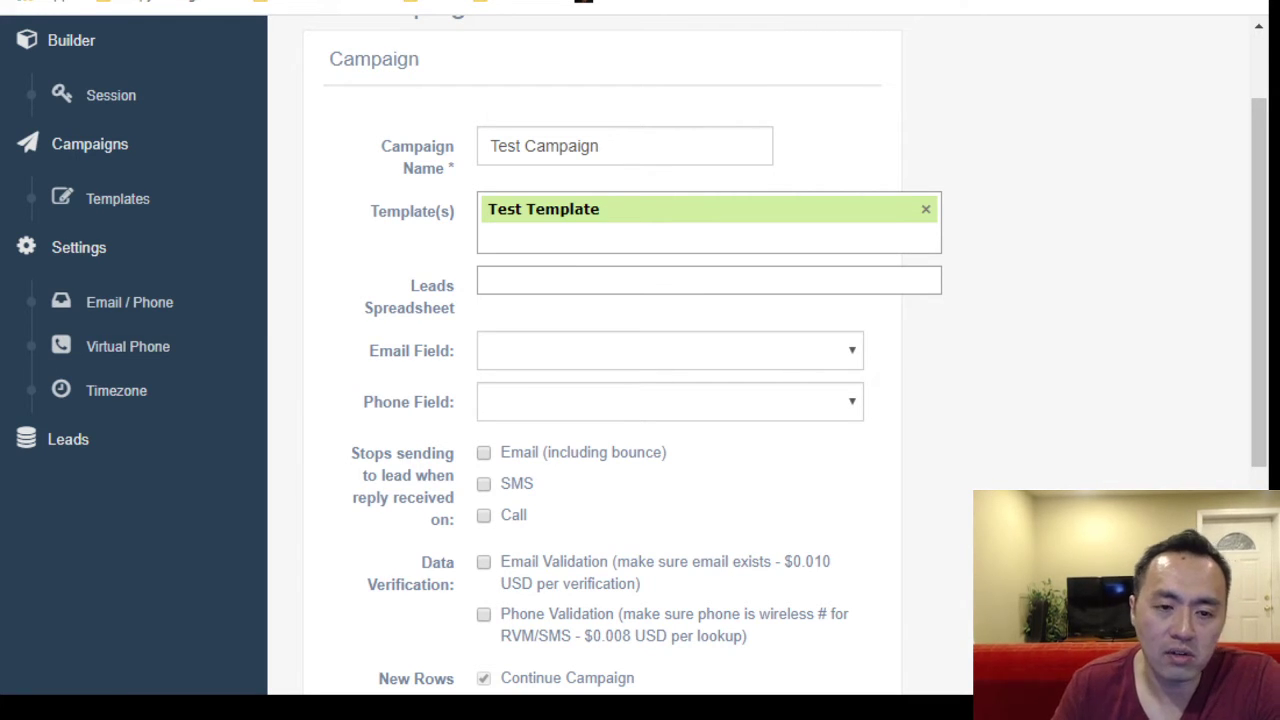
# Open Test Template for editing and start a new email sequence in it.
pyautogui.click(126, 203)
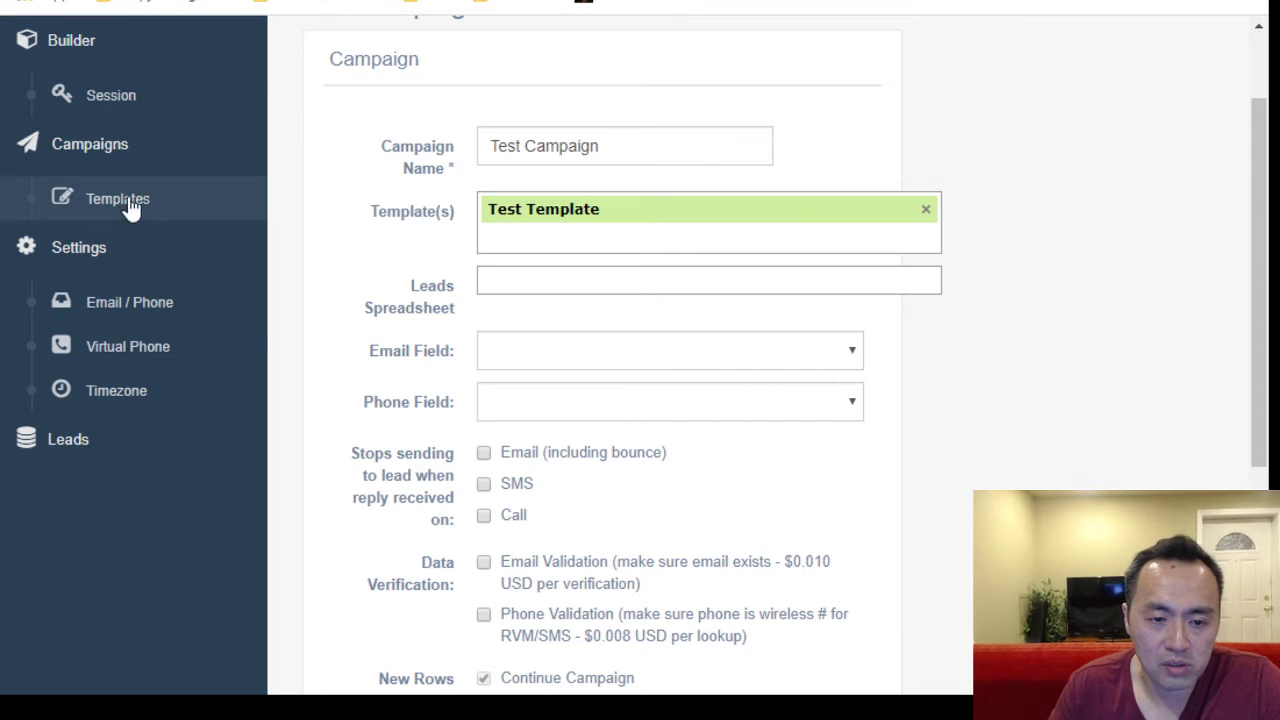
pyautogui.click(499, 298)
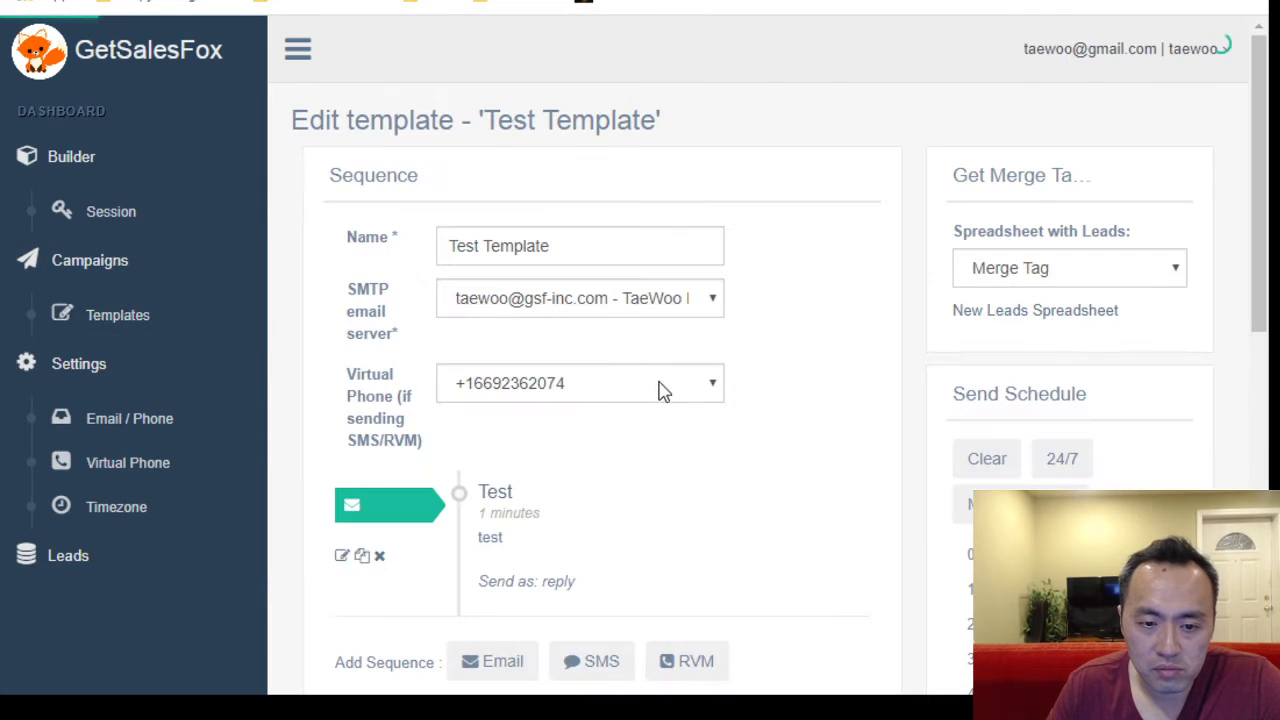
pyautogui.scroll(-2, 700, 420)
pyautogui.click(476, 424)
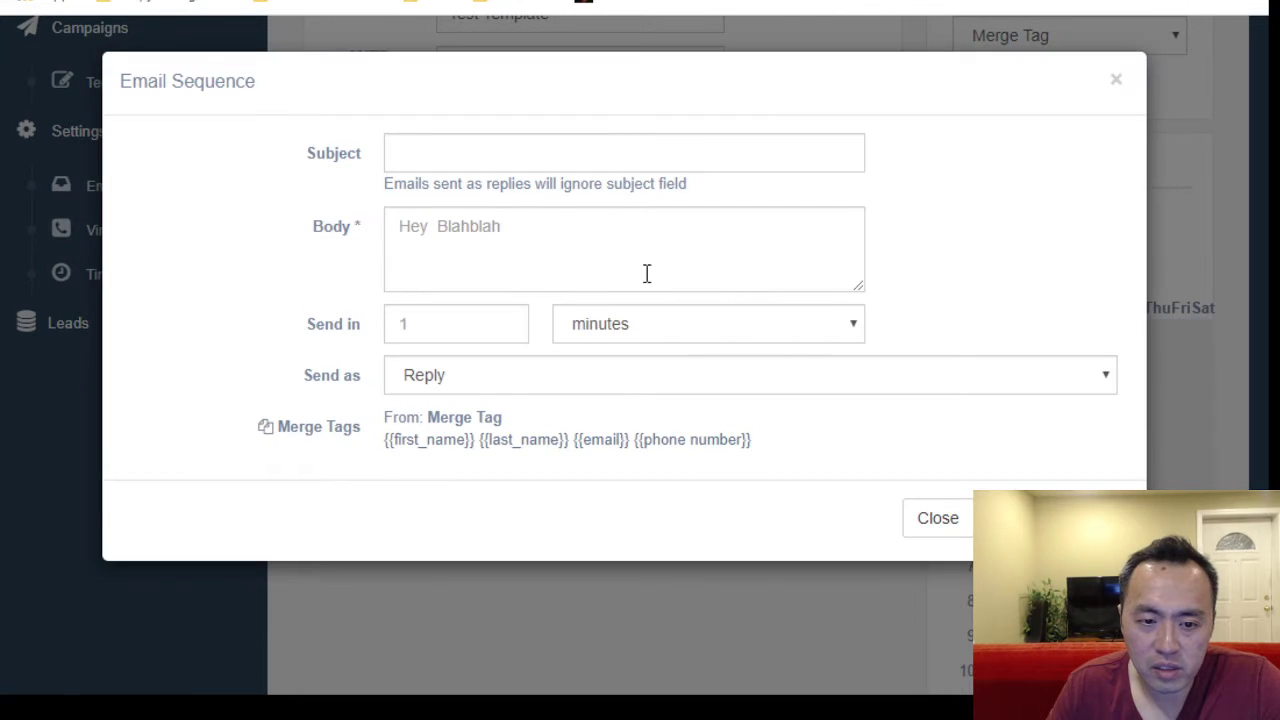
# Copy the {{first_name}} merge tag and insert it as the body of the email sequence.
pyautogui.click(451, 437)
pyautogui.click(573, 232)
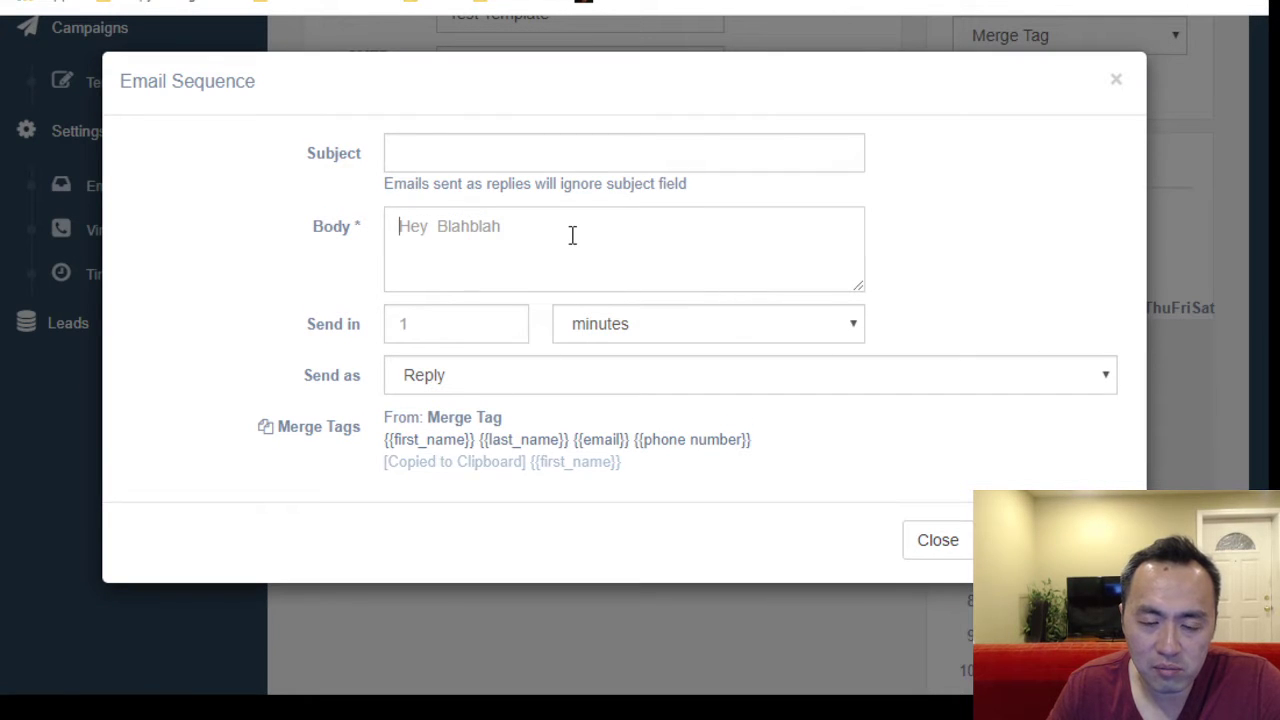
pyautogui.write('v')
pyautogui.hotkey('ctrl', 'v')
pyautogui.hotkey('ctrl', 'a')
pyautogui.hotkey('ctrl', 'v')
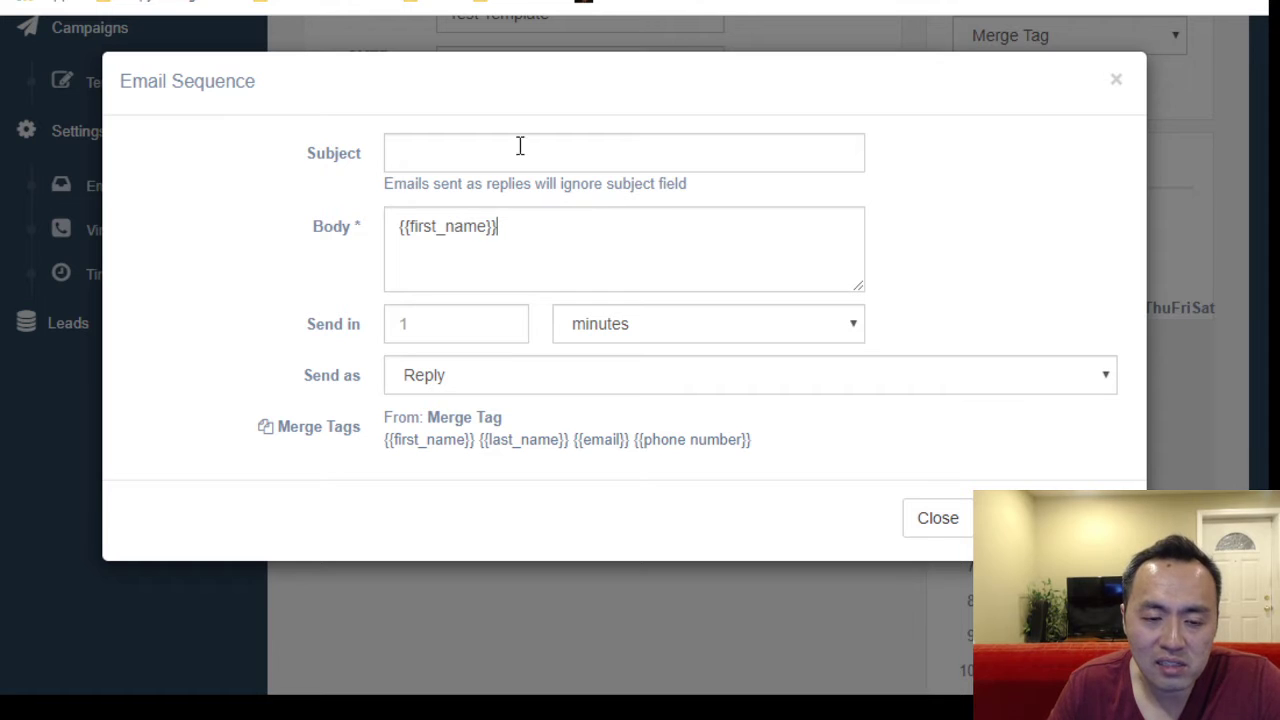
pyautogui.hotkey('ctrl', 'a')
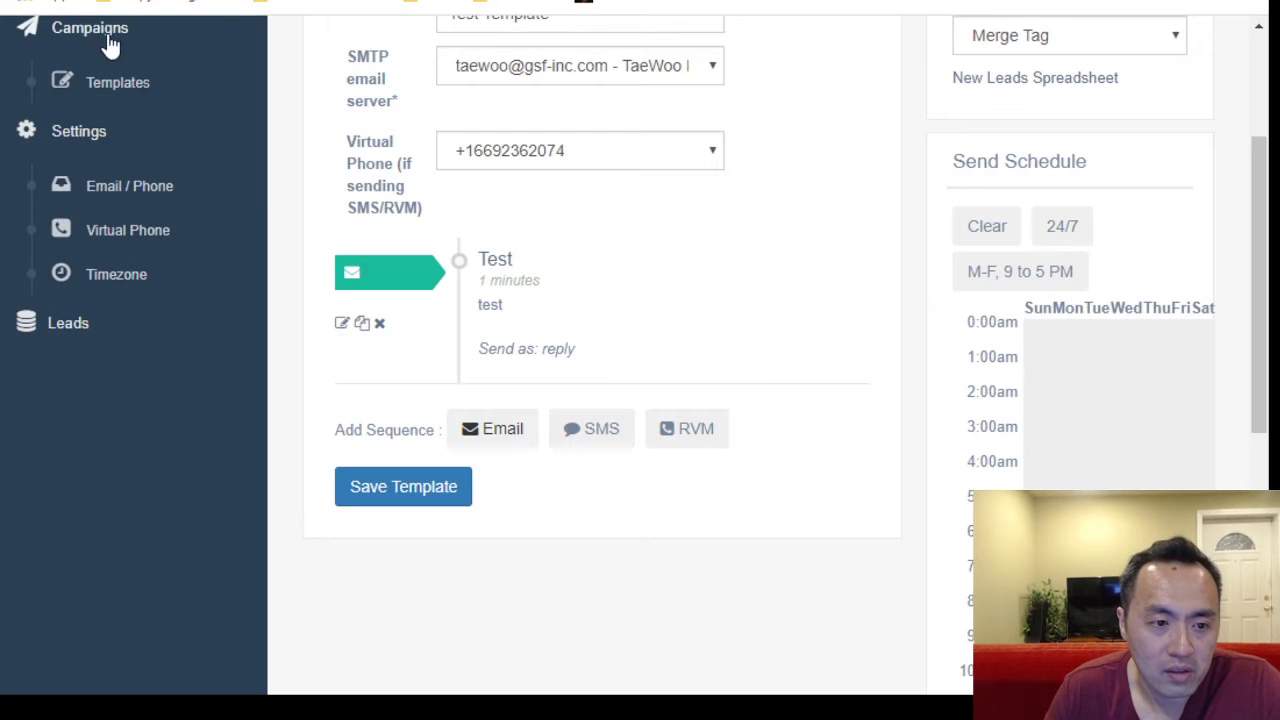
# Start a new campaign named "Test Campaign" and assign Test Template to it.
pyautogui.click(108, 44)
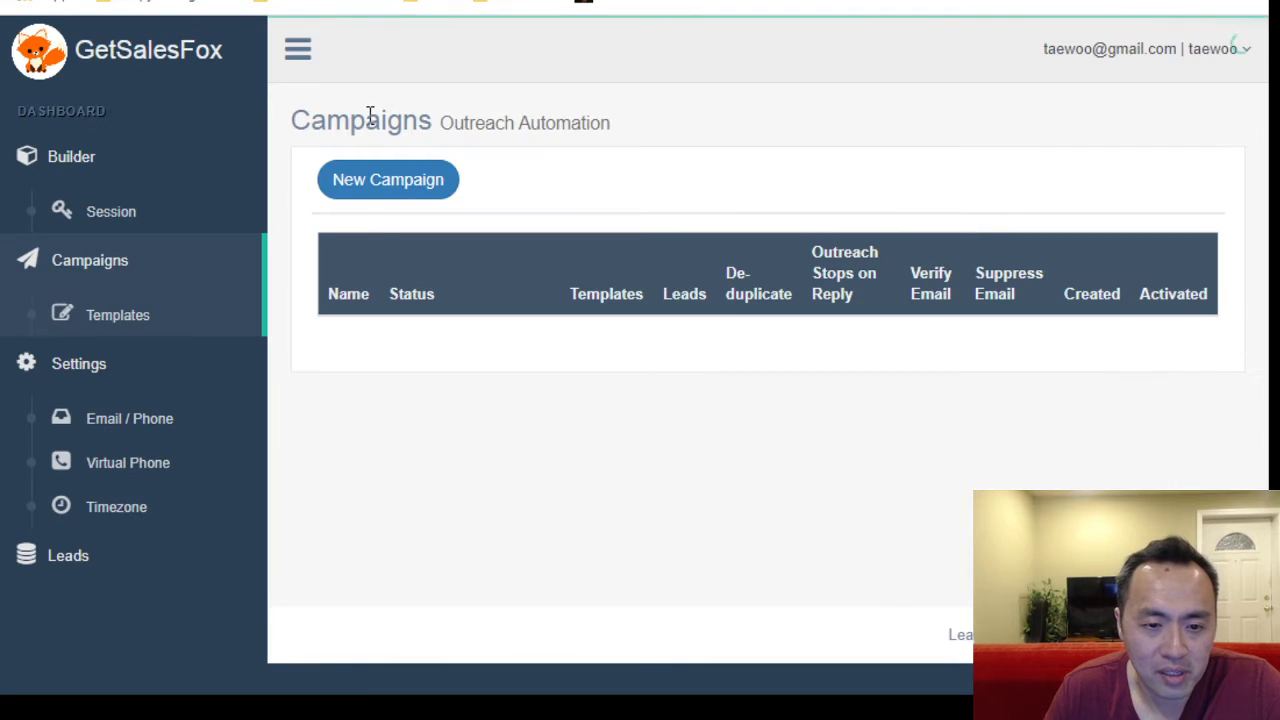
pyautogui.click(400, 194)
pyautogui.click(536, 263)
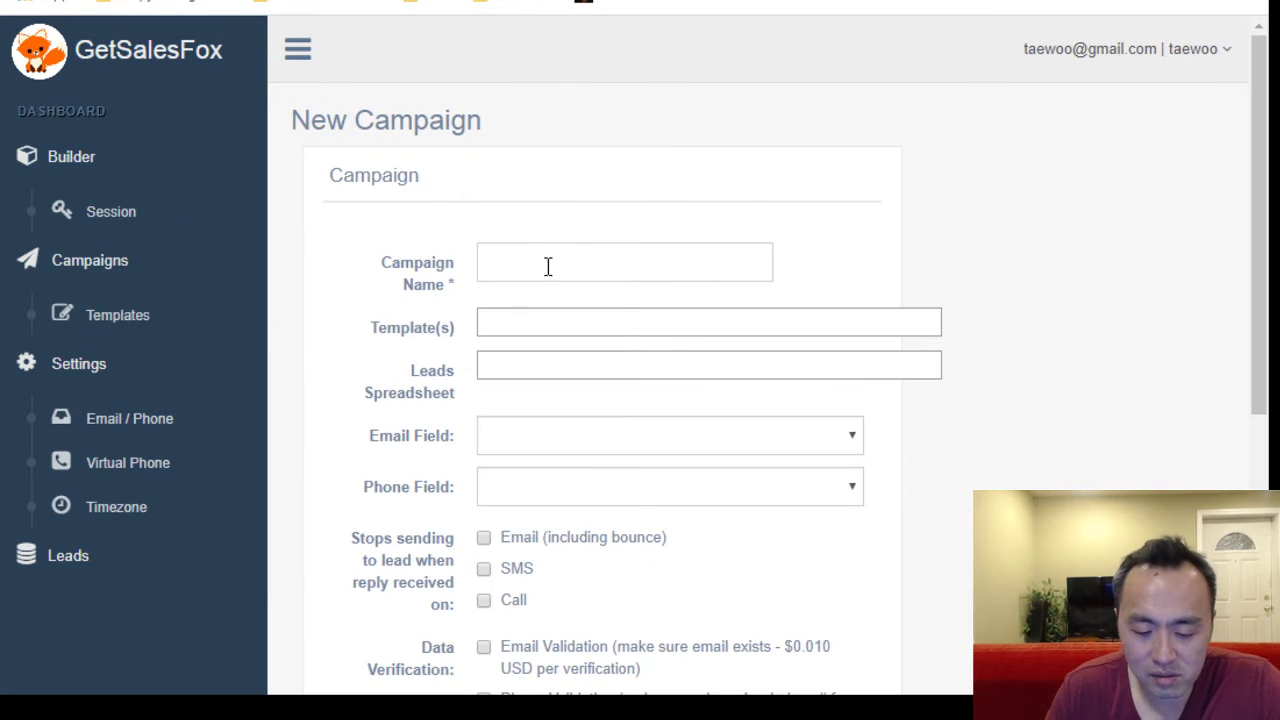
pyautogui.write('Test Campaign')
pyautogui.press('Tab')
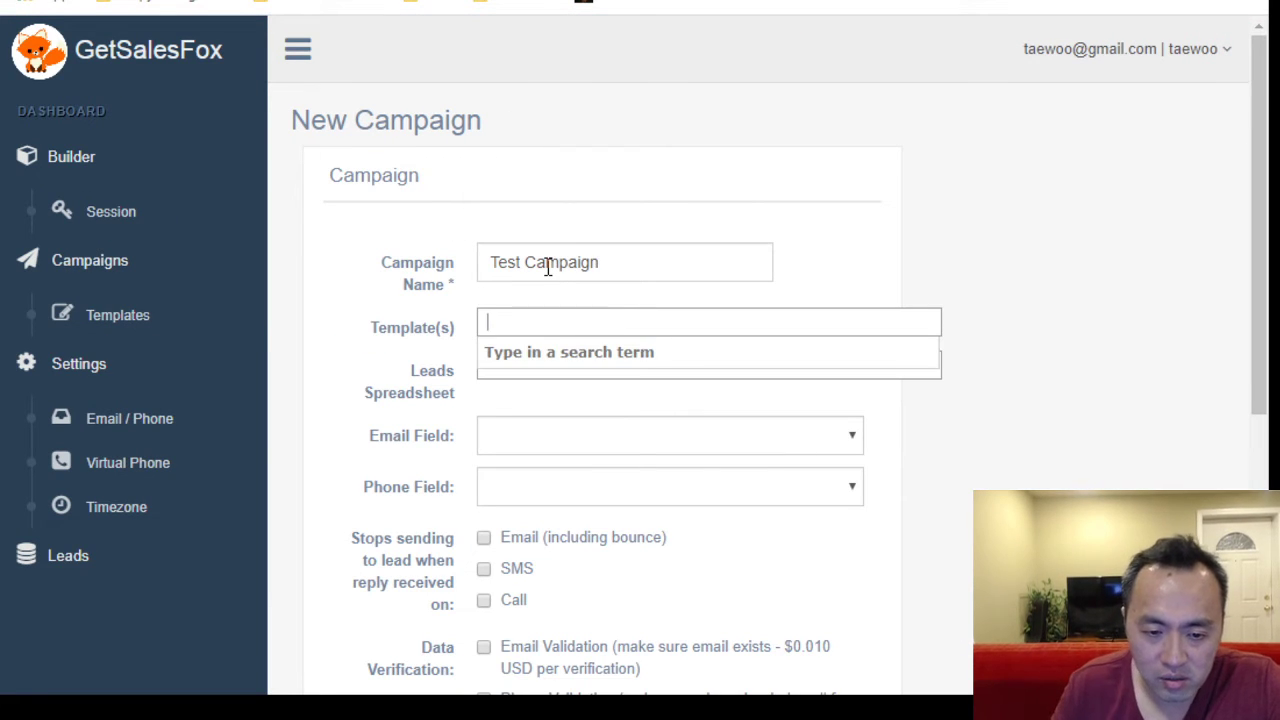
pyautogui.write('test')
pyautogui.click(566, 354)
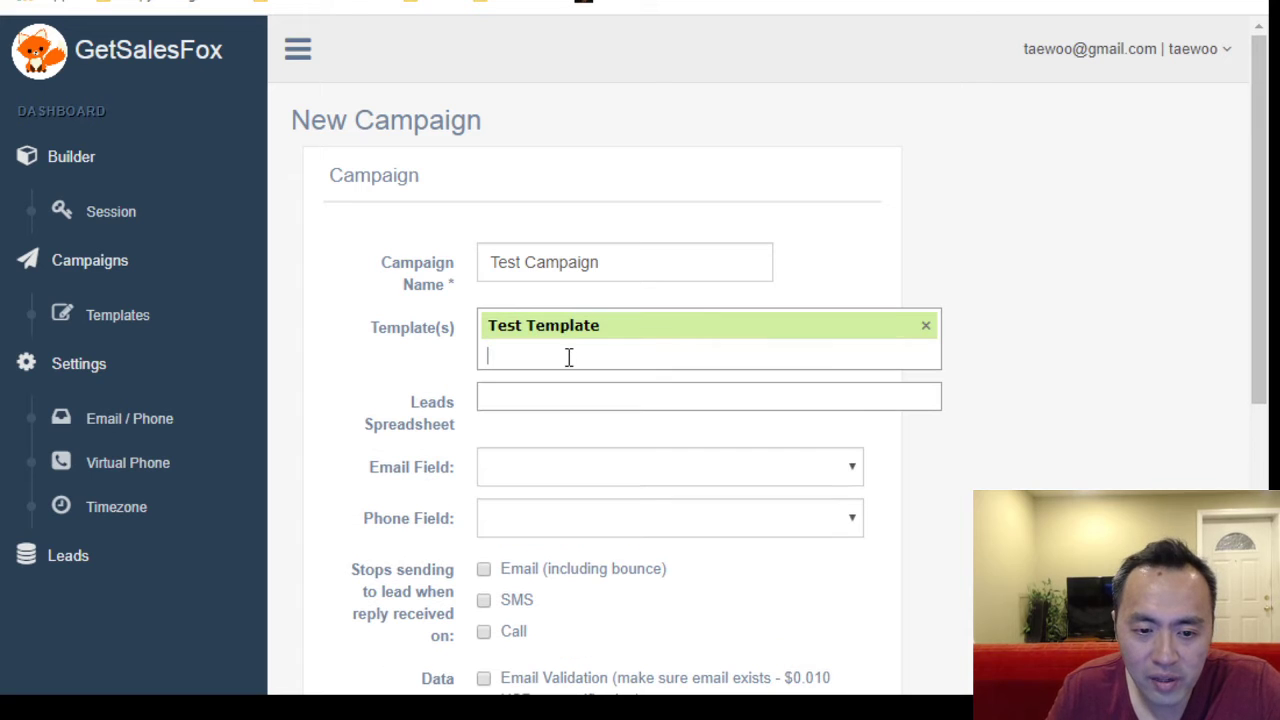
# Search the campaign's leads spreadsheets for "merge" and "test", then clear the search.
pyautogui.click(561, 394)
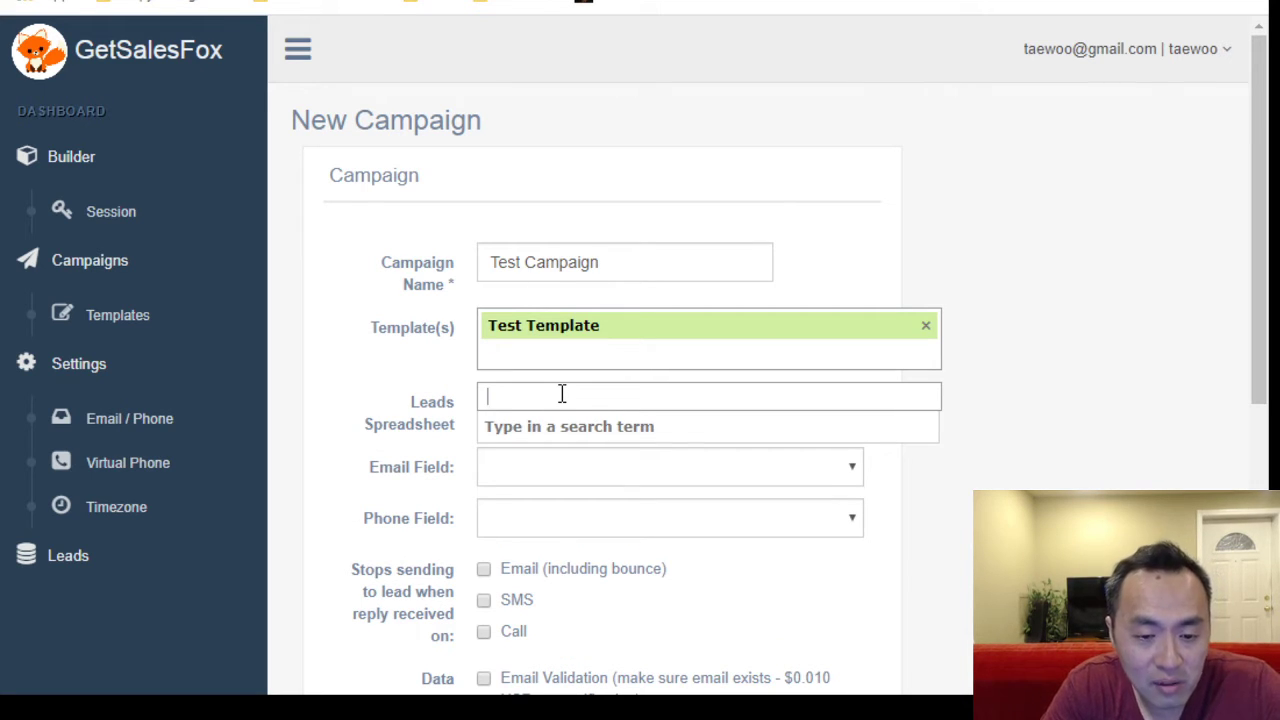
pyautogui.write('merge')
pyautogui.hotkey('ctrl', 'a')
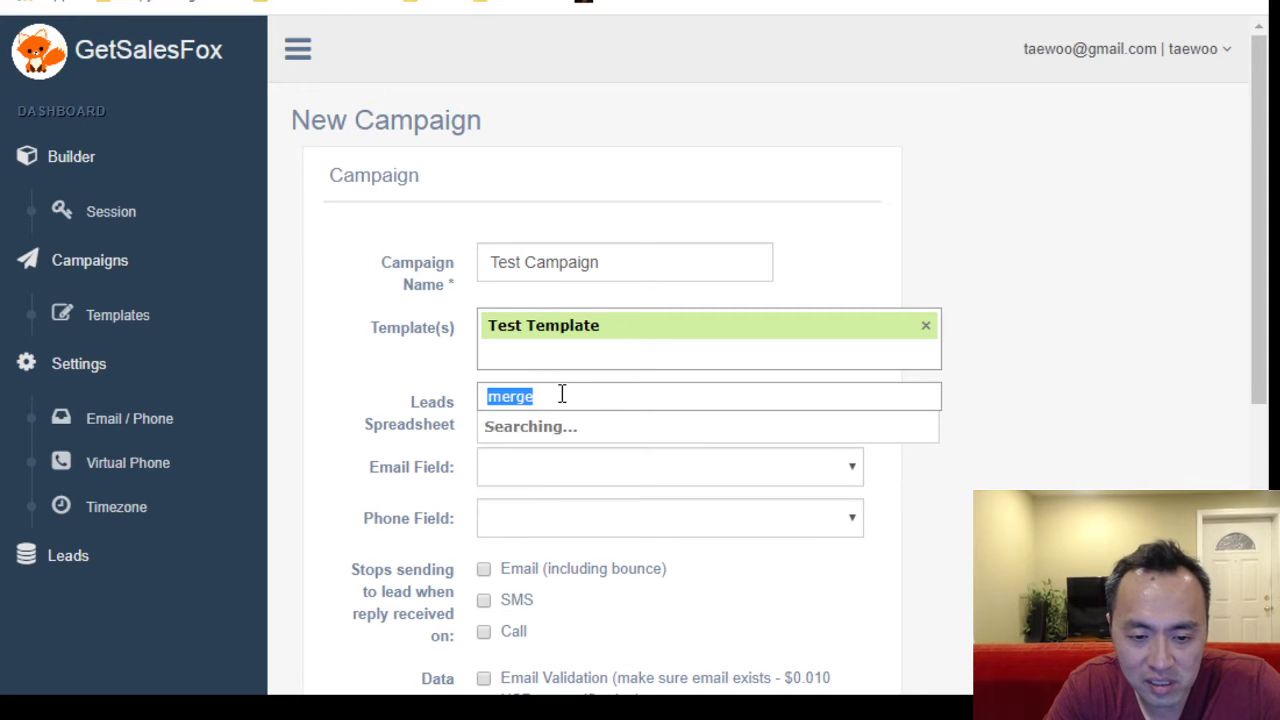
pyautogui.write('test')
pyautogui.press('BackSpace')
pyautogui.press('BackSpace')
pyautogui.press('BackSpace')
pyautogui.press('BackSpace')
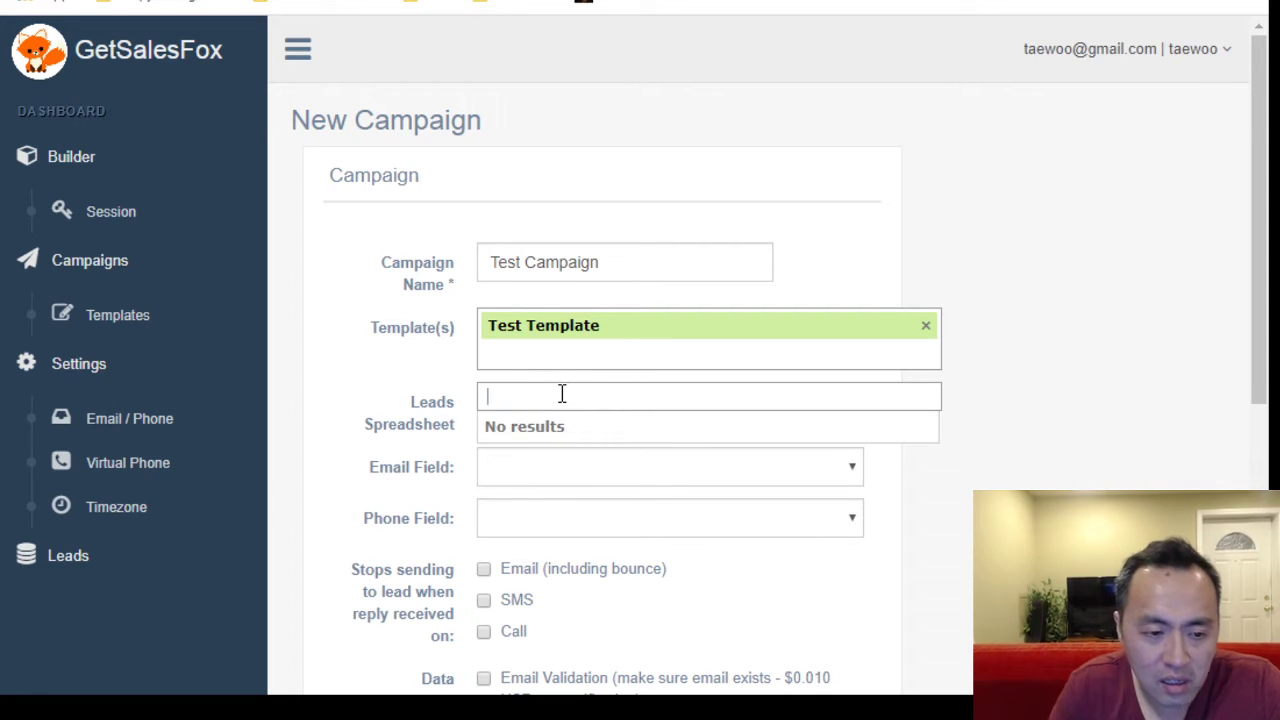
# Check the saved templates and the leads spreadsheets for the spreadsheet's name.
pyautogui.click(155, 314)
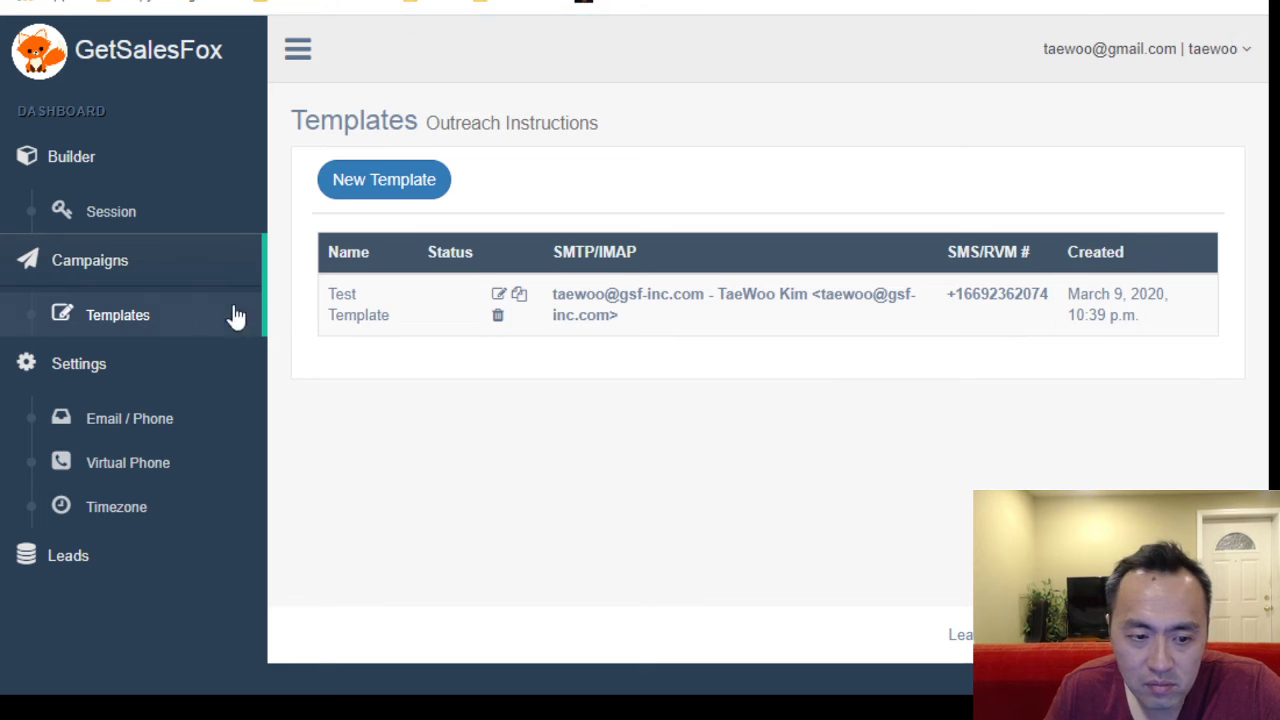
pyautogui.click(70, 556)
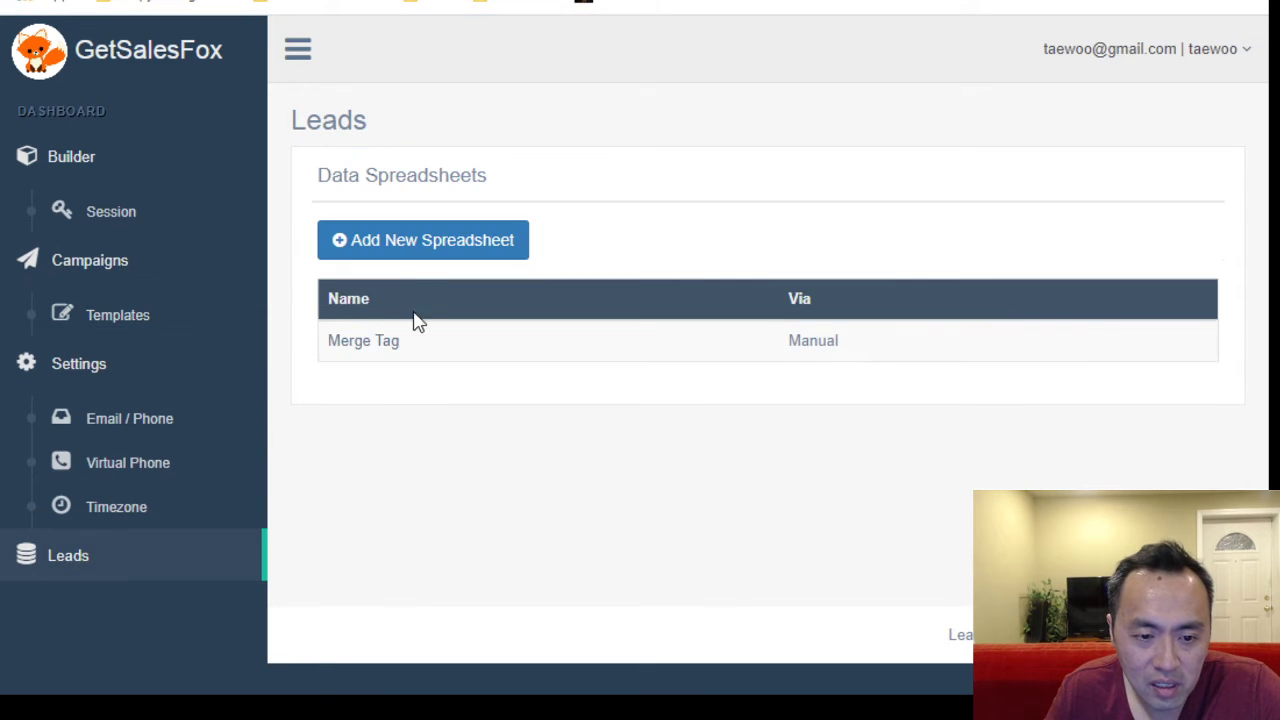
pyautogui.click(129, 266)
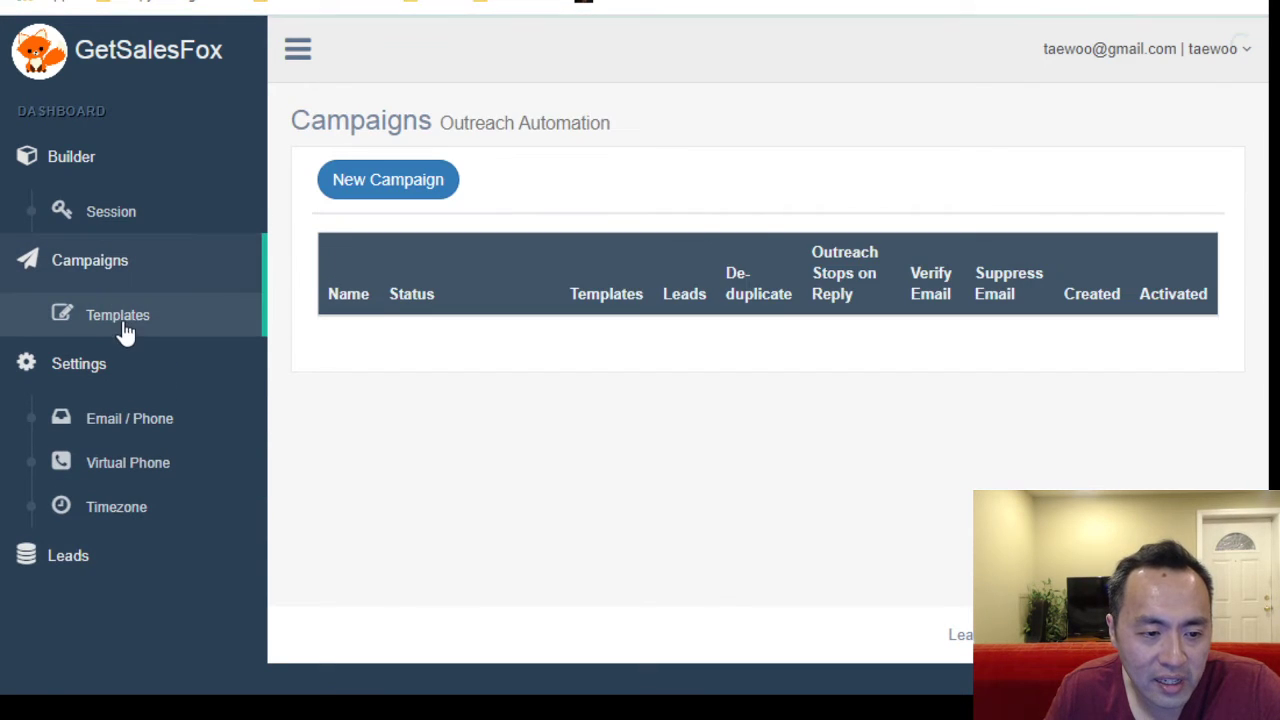
pyautogui.click(129, 322)
# Start a new campaign and select Merge Tag as its leads spreadsheet.
pyautogui.click(111, 261)
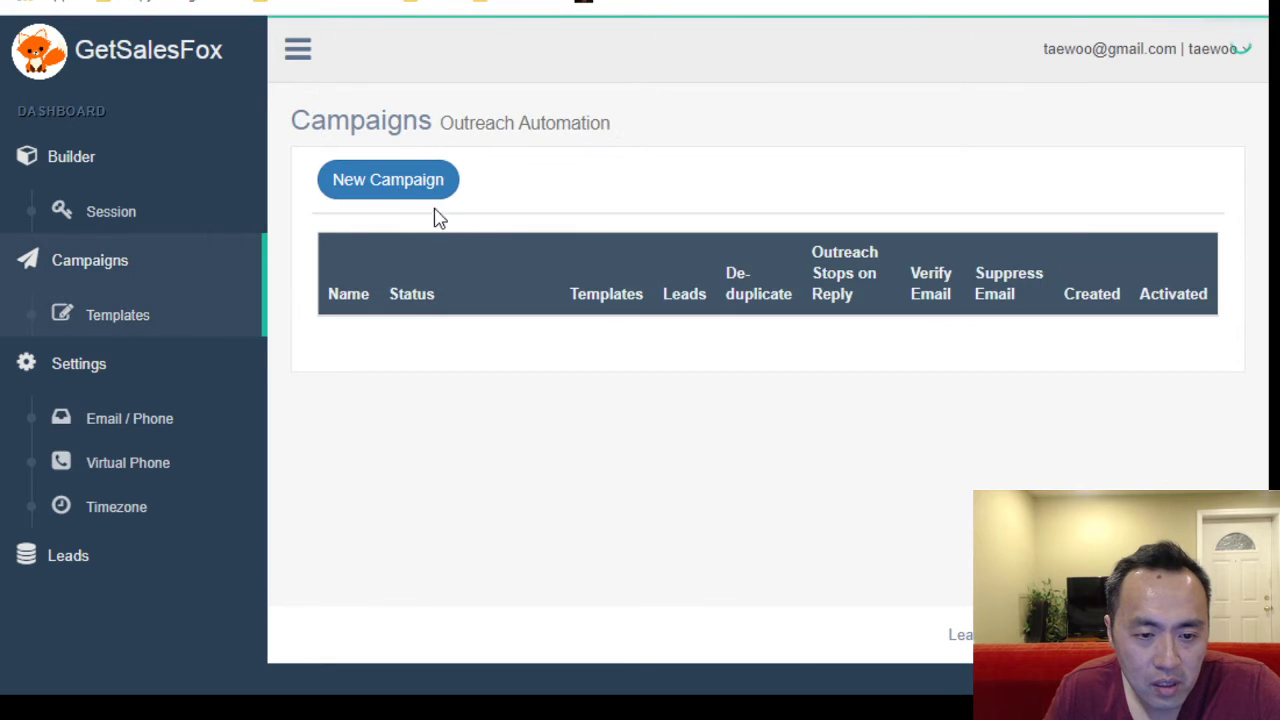
pyautogui.click(425, 188)
pyautogui.click(520, 372)
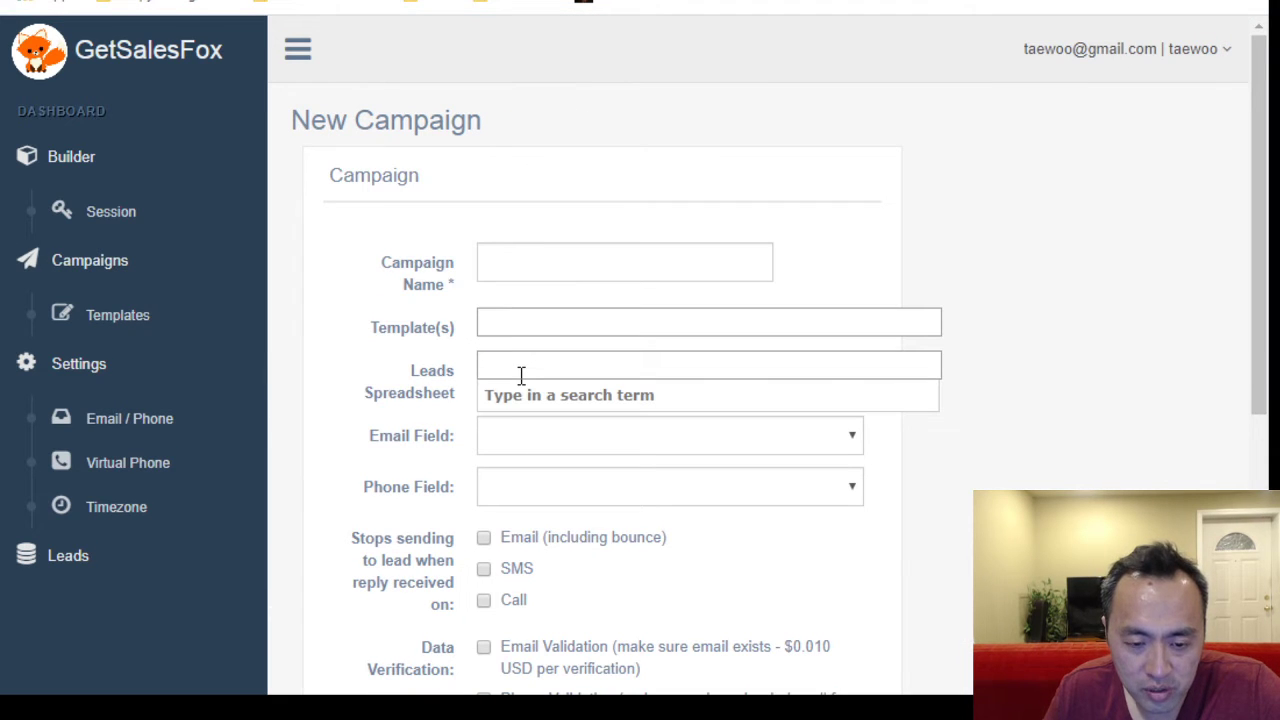
pyautogui.write('merge')
pyautogui.click(534, 394)
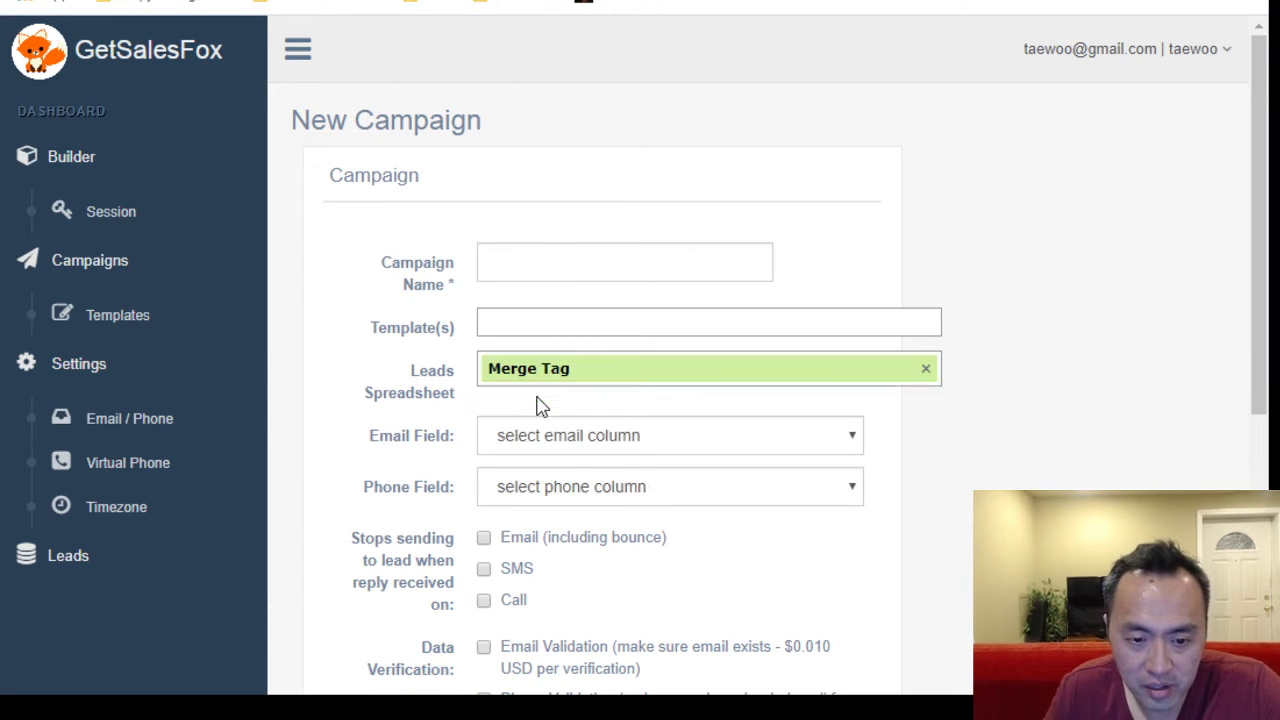
# Assign Test Template to the new campaign.
pyautogui.click(529, 320)
pyautogui.write('test')
pyautogui.click(551, 347)
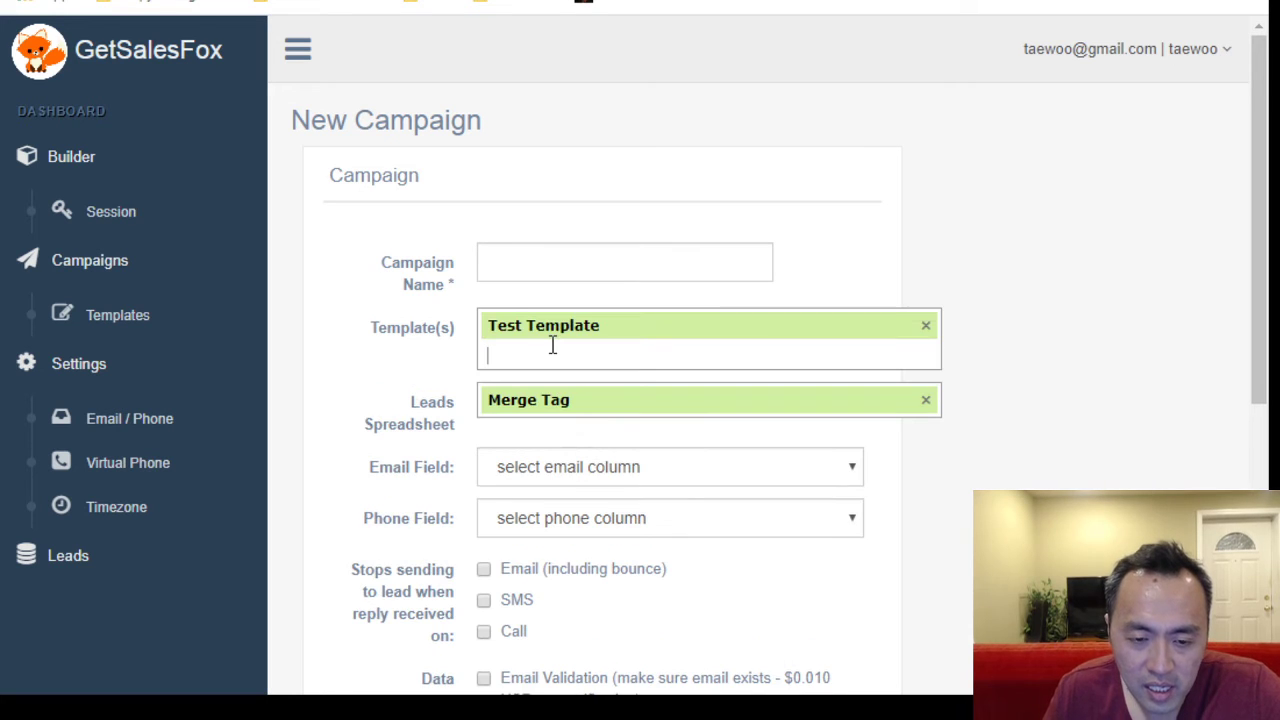
# Name the campaign "Test Campaign".
pyautogui.scroll(-2, 787, 418)
pyautogui.scroll(1, 787, 418)
pyautogui.click(523, 146)
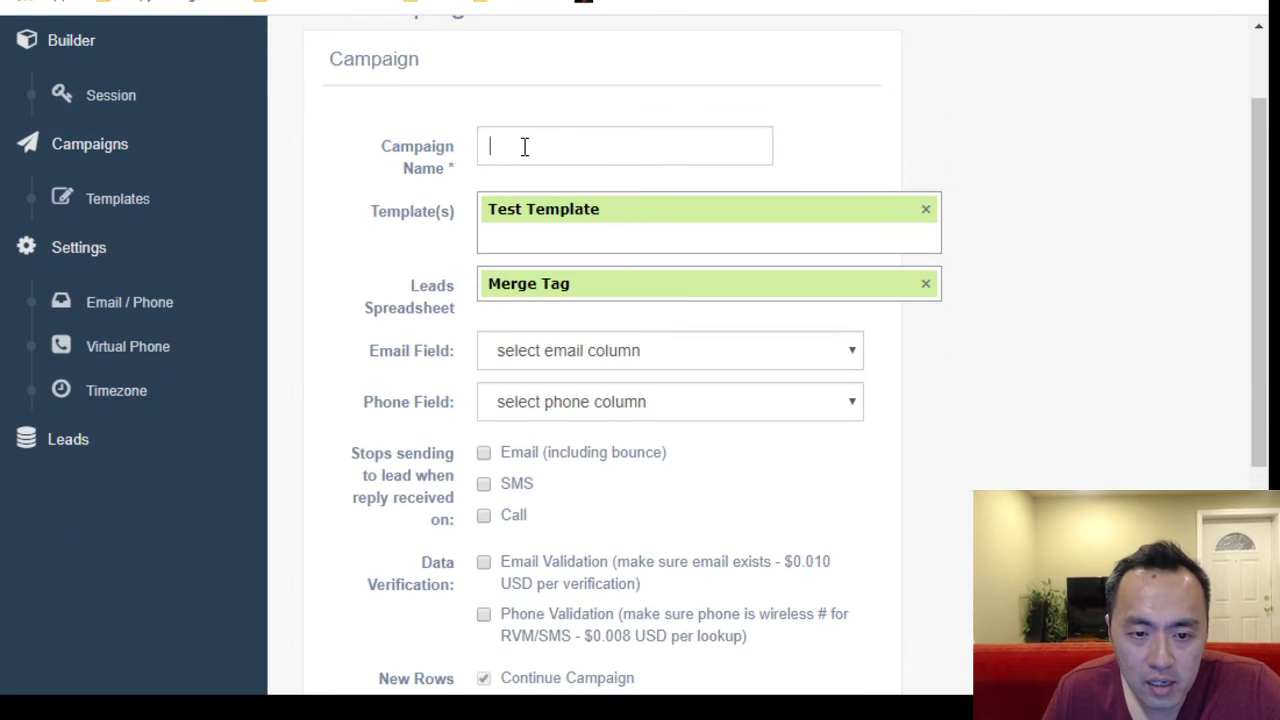
pyautogui.write('Test Campaign')
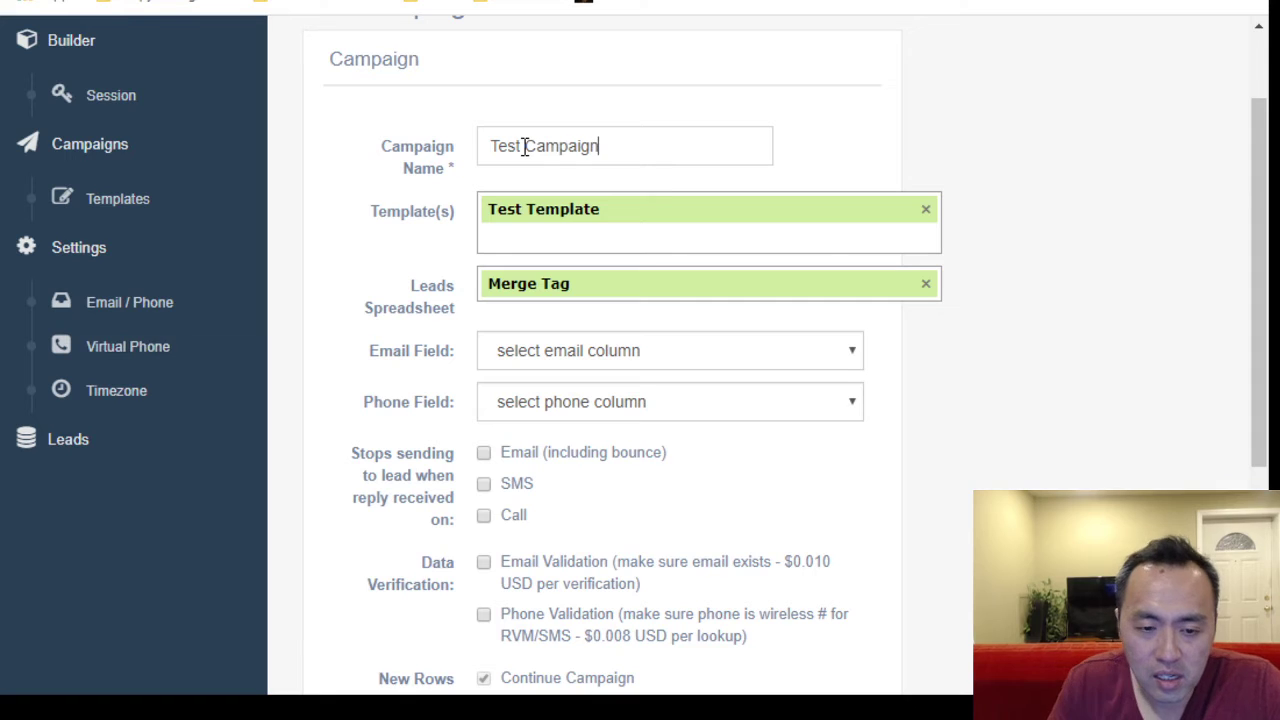
pyautogui.scroll(-2, 820, 340)
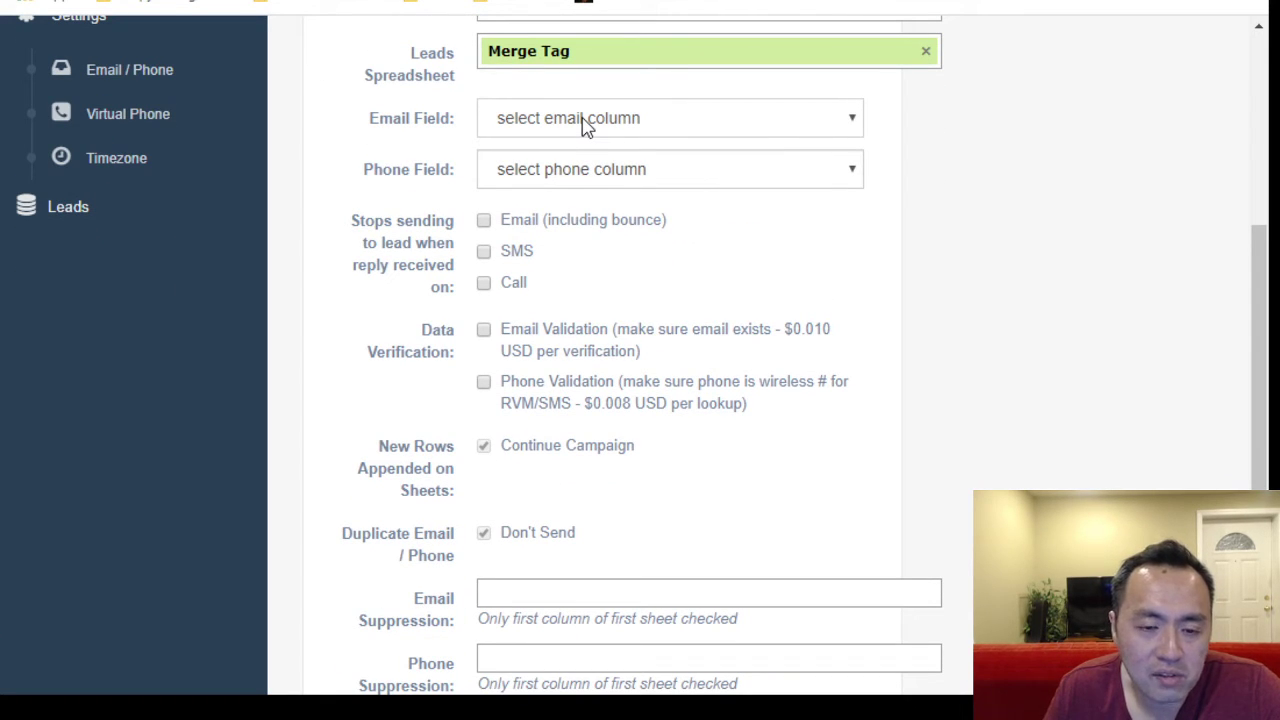
# Map the campaign's email field to the email column and its phone field to the phone number column.
pyautogui.click(603, 212)
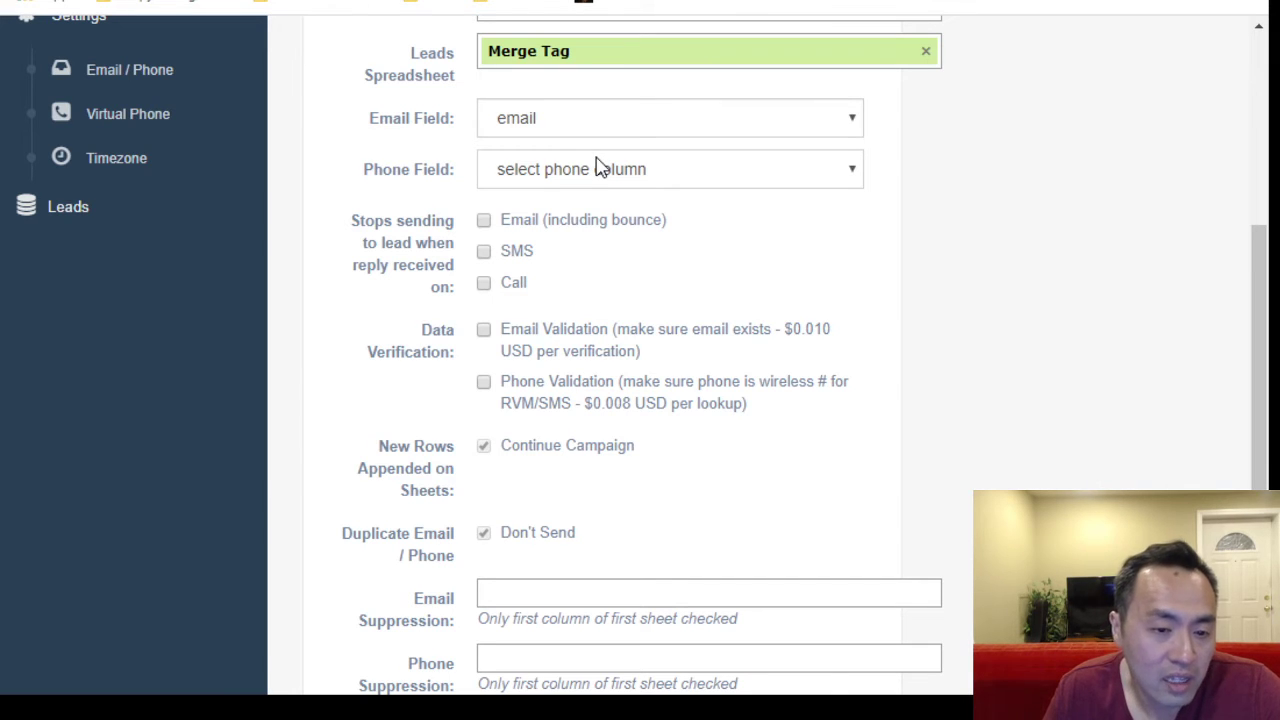
pyautogui.click(612, 283)
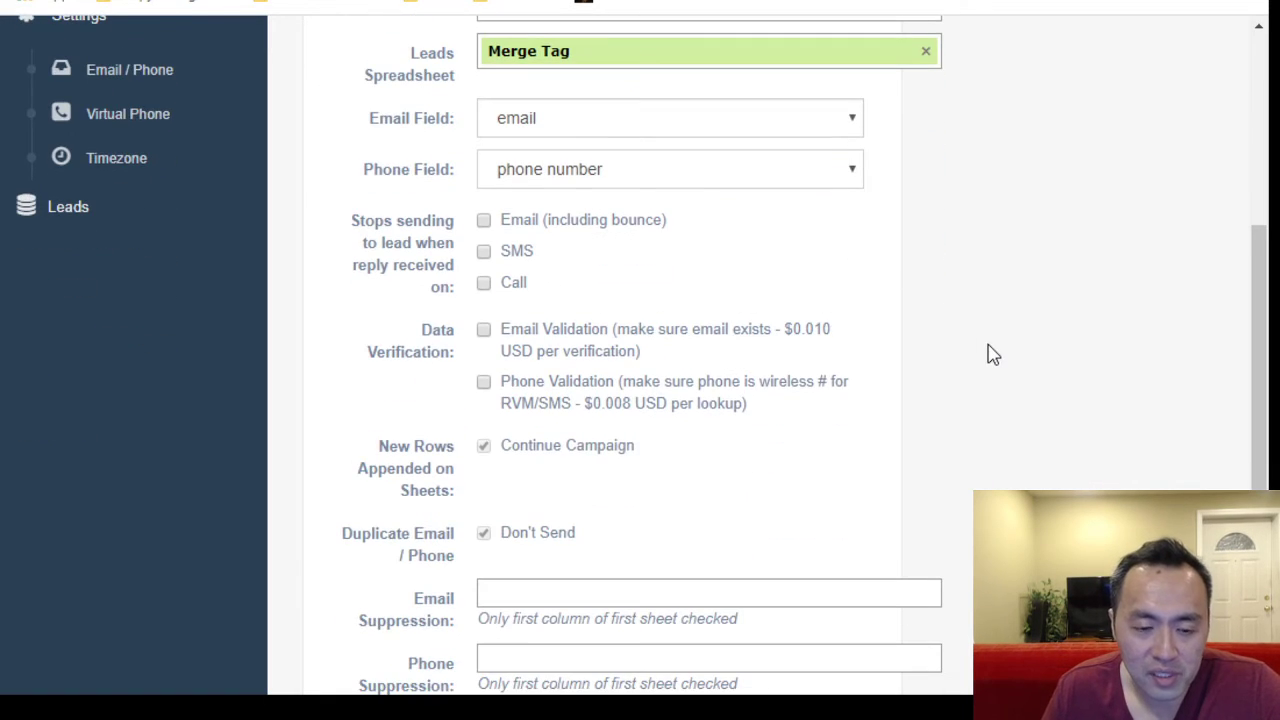
# Make the campaign stop sending to a lead when a reply is received by email (including bounce), SMS or call.
pyautogui.scroll(1, 1007, 348)
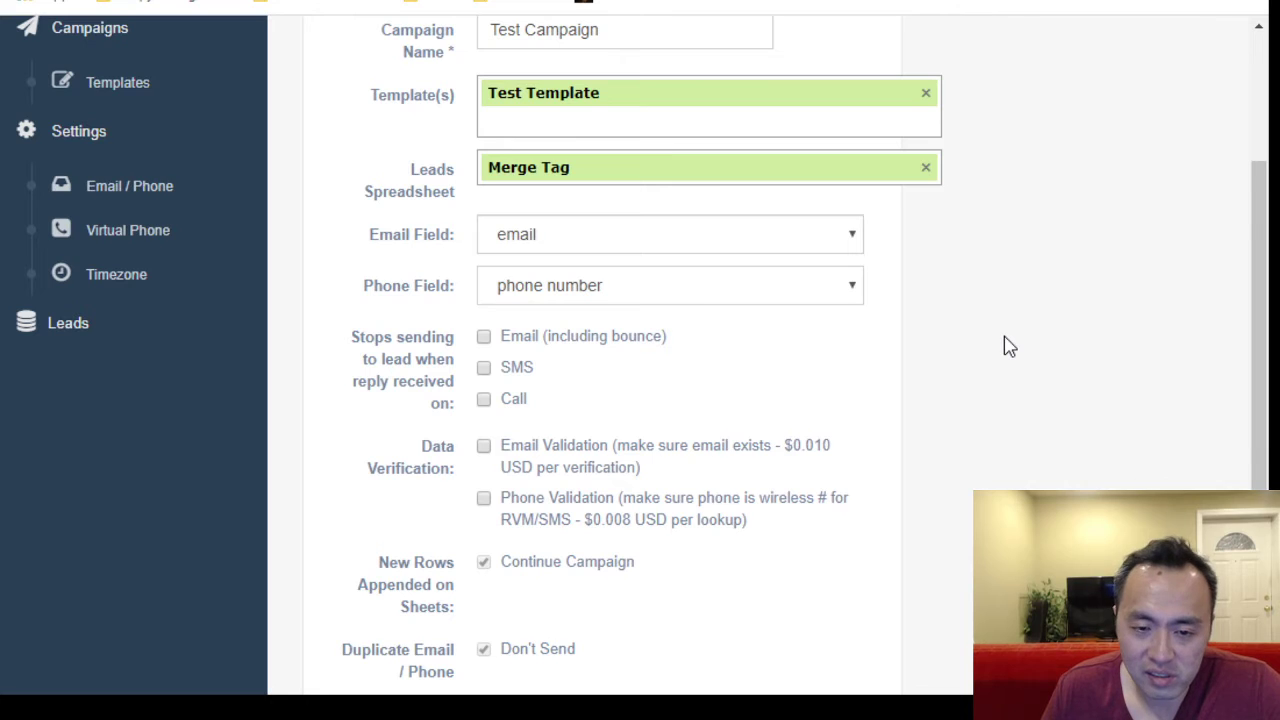
pyautogui.scroll(-1, 1007, 346)
pyautogui.scroll(1, 1004, 344)
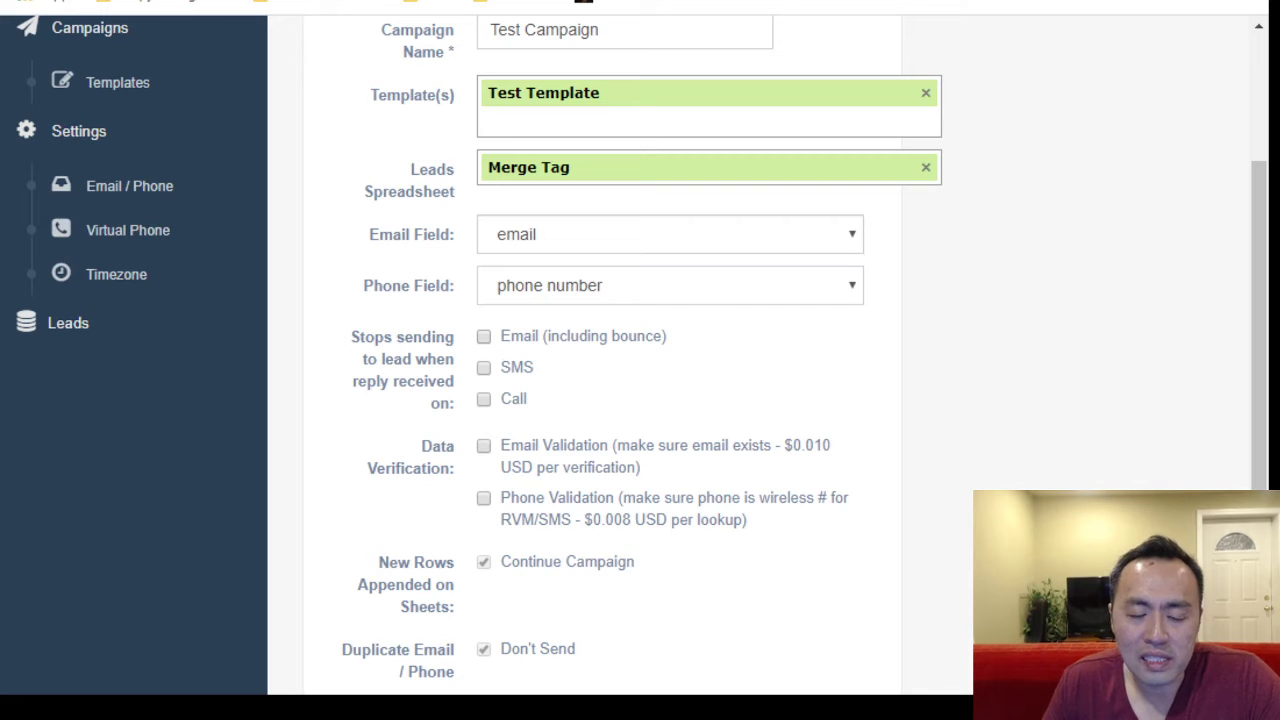
pyautogui.click(483, 338)
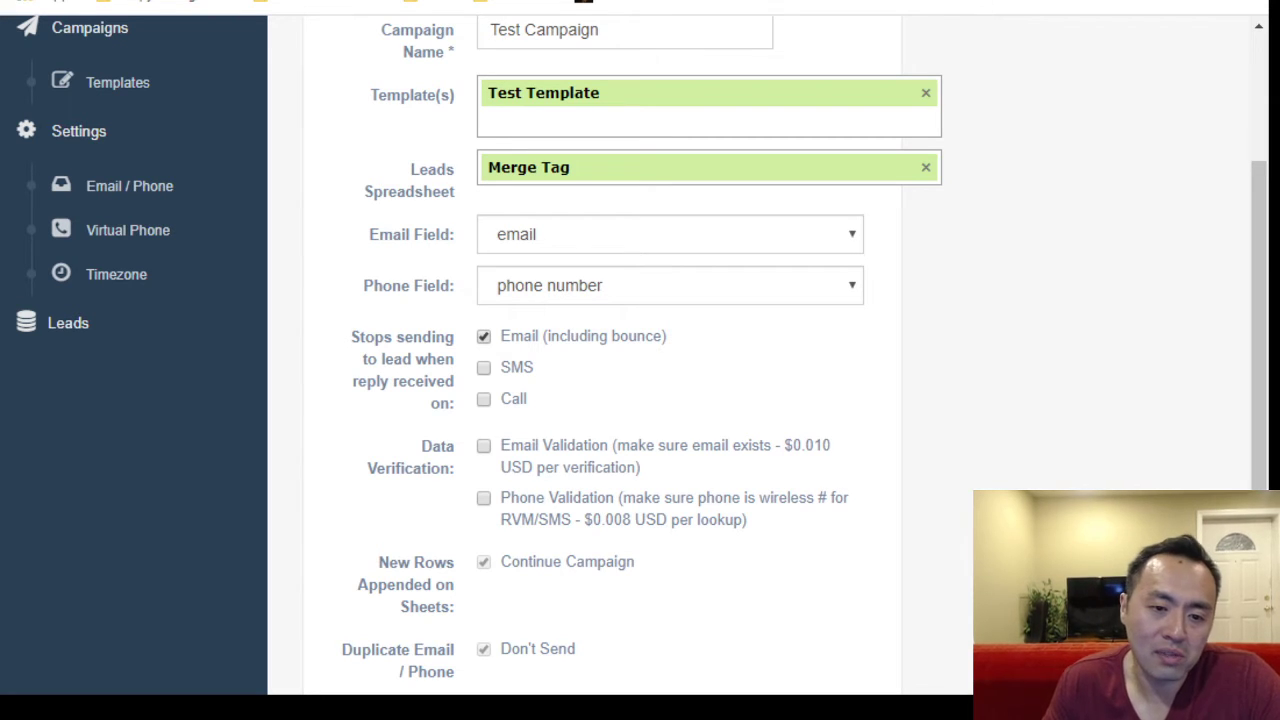
pyautogui.click(486, 368)
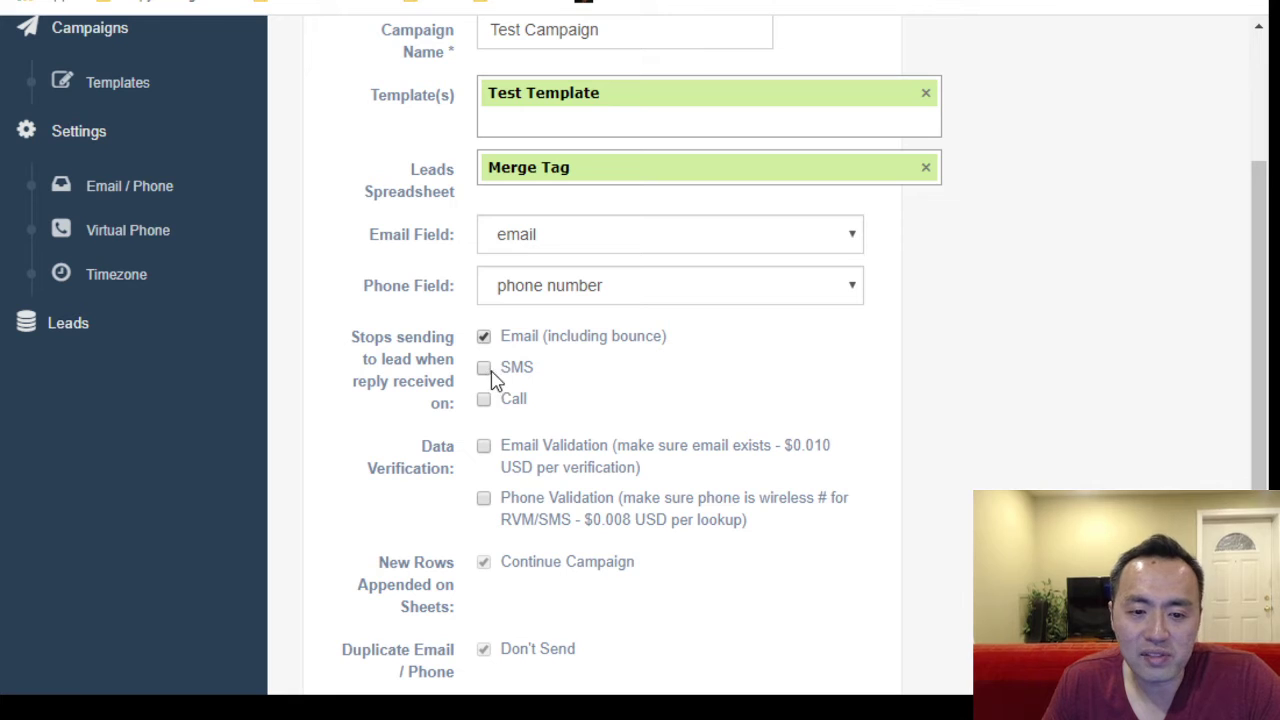
pyautogui.click(485, 400)
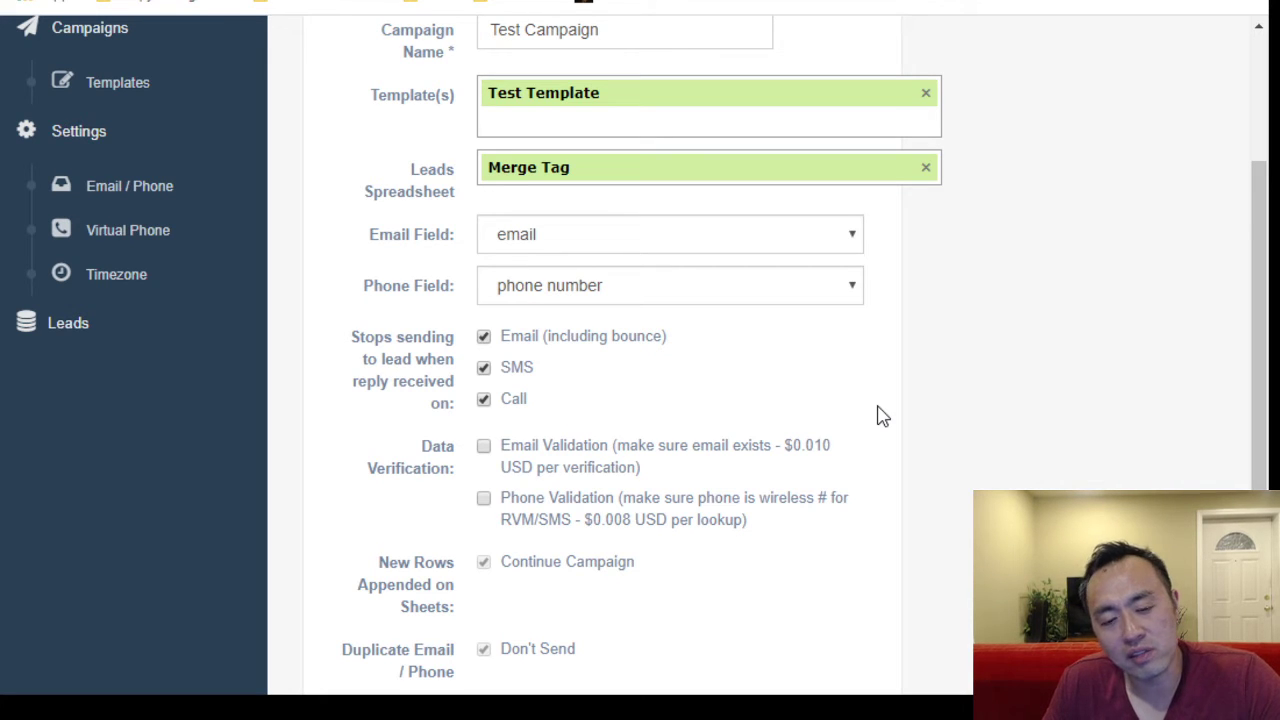
pyautogui.click(485, 401)
pyautogui.click(485, 368)
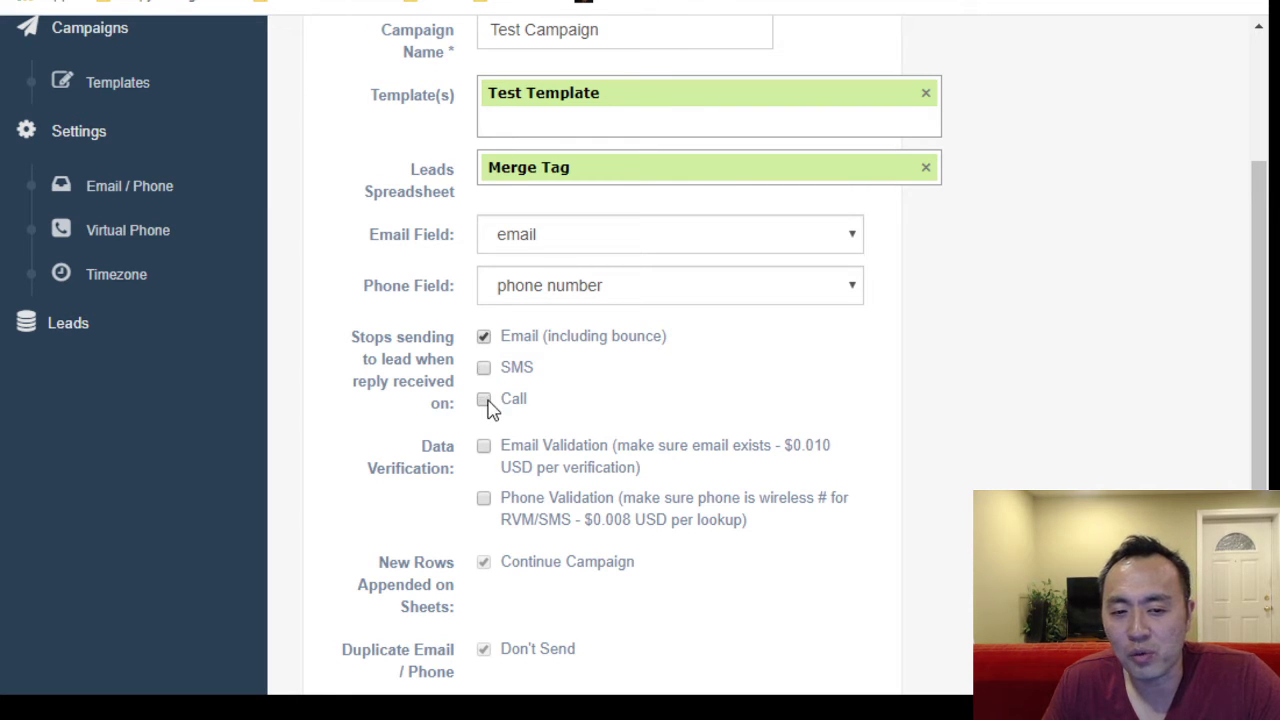
pyautogui.click(484, 400)
pyautogui.click(484, 369)
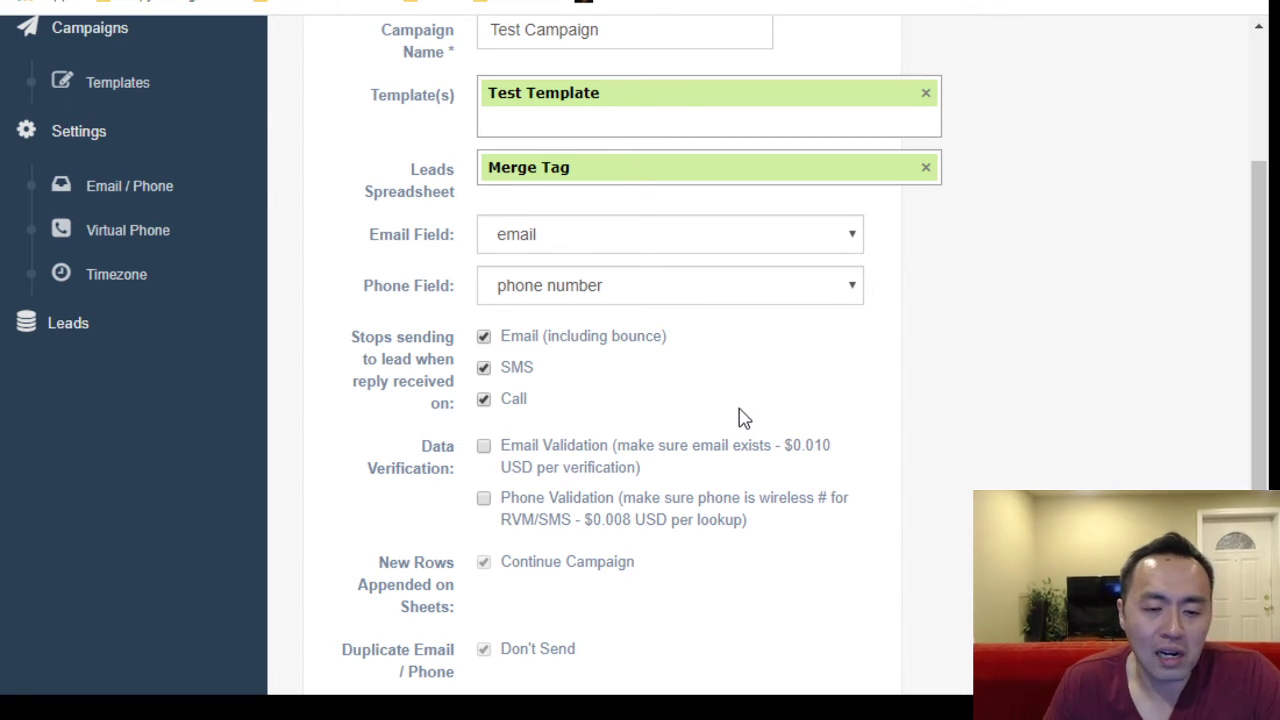
# Enable both Email Validation and Phone Validation for the campaign's data verification.
pyautogui.scroll(-3, 866, 374)
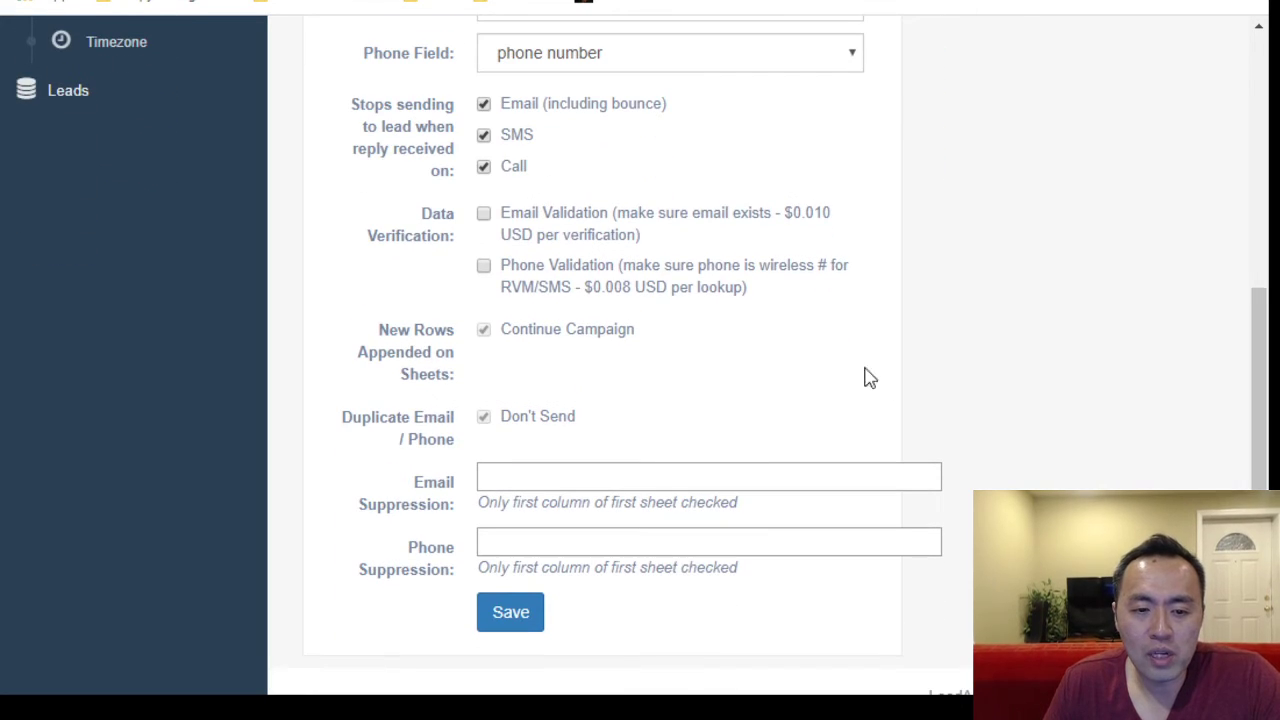
pyautogui.click(484, 216)
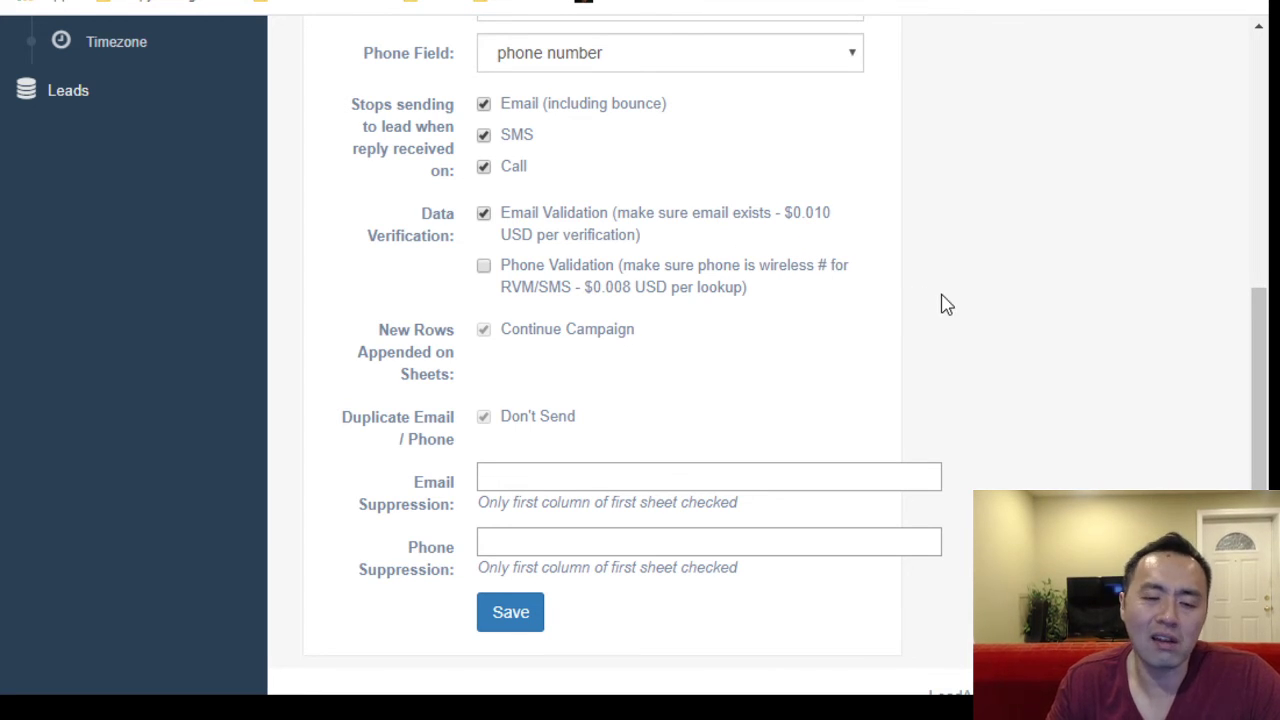
pyautogui.scroll(2, 923, 314)
pyautogui.scroll(-2, 949, 345)
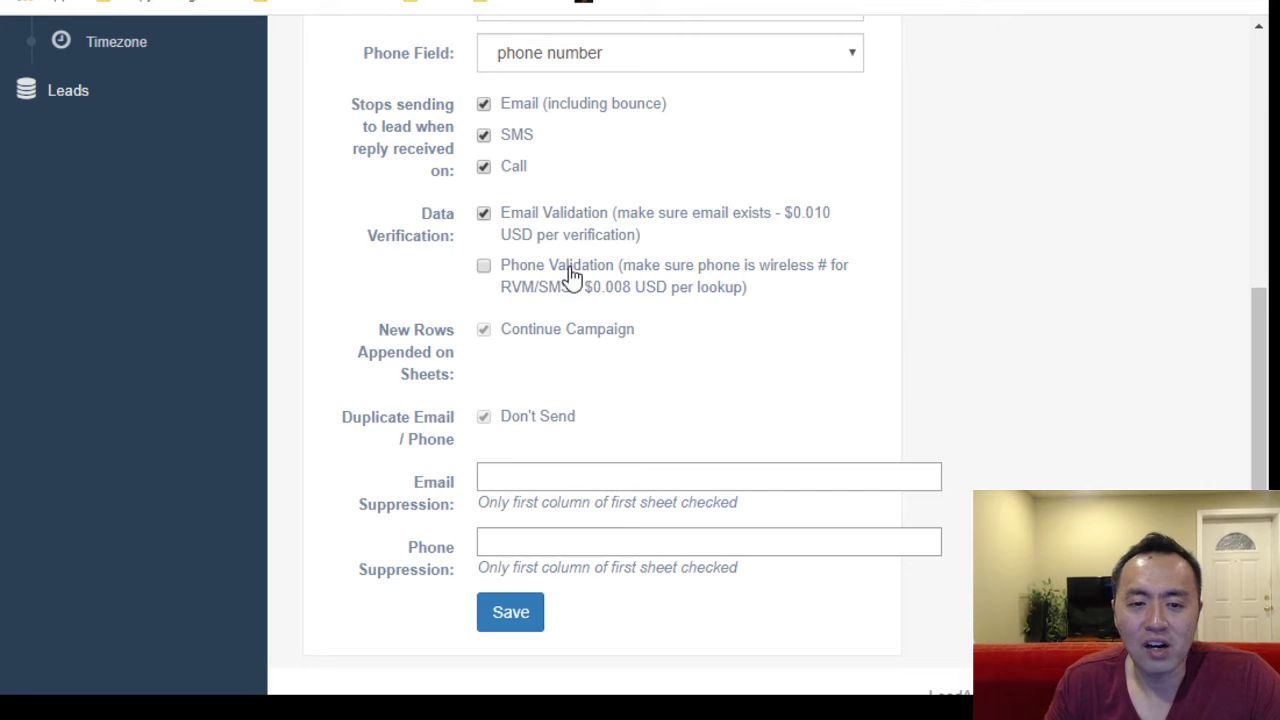
pyautogui.click(484, 268)
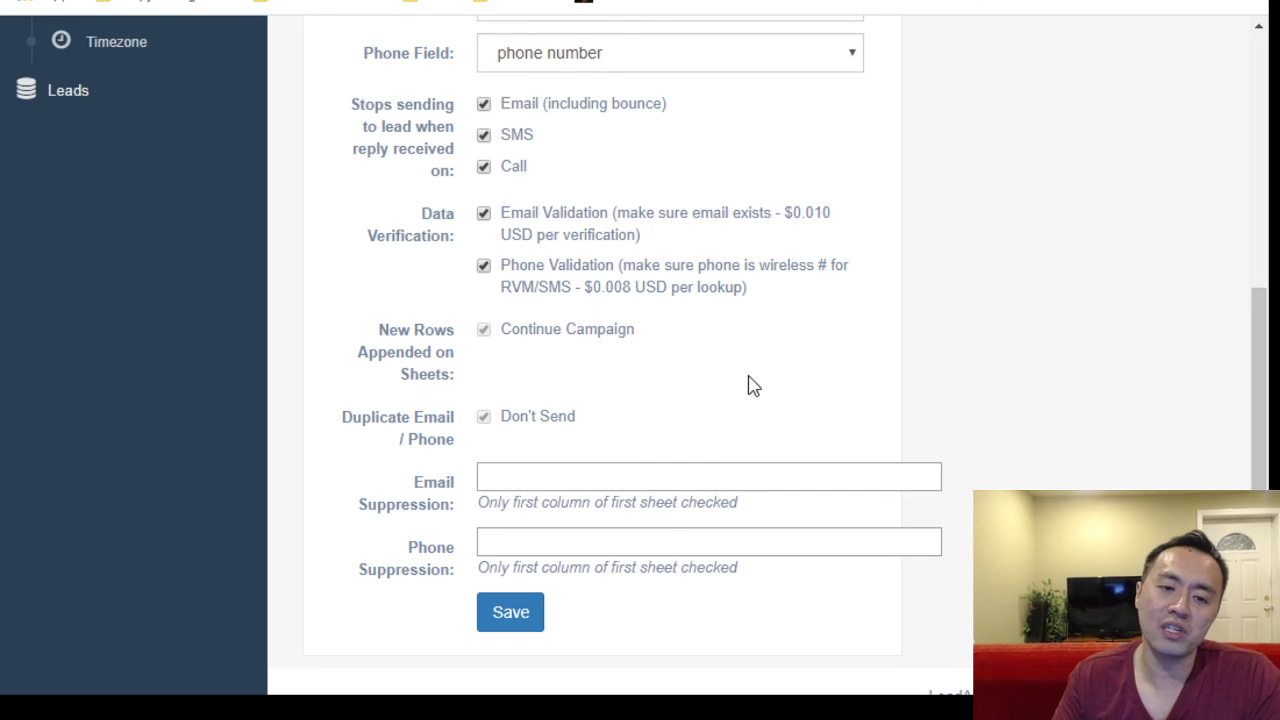
# Examine the campaign's email and phone suppression settings without entering a suppression list.
pyautogui.scroll(-1, 604, 160)
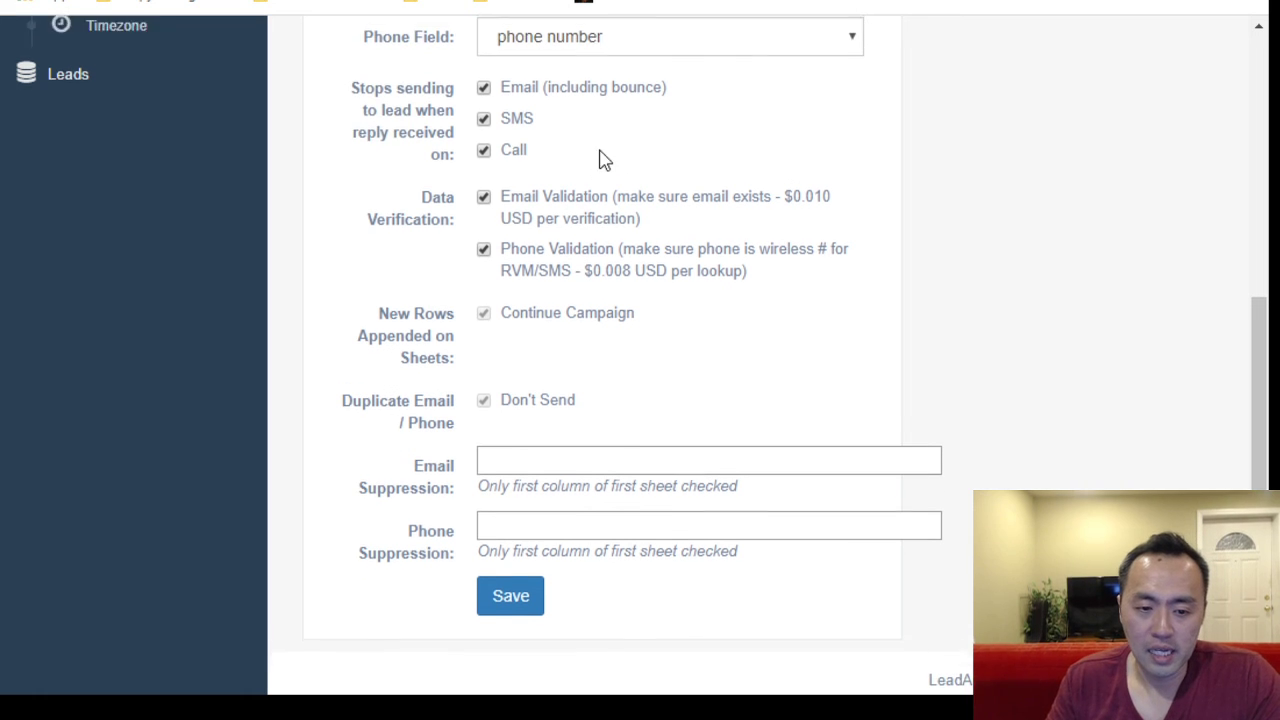
pyautogui.scroll(-1, 606, 162)
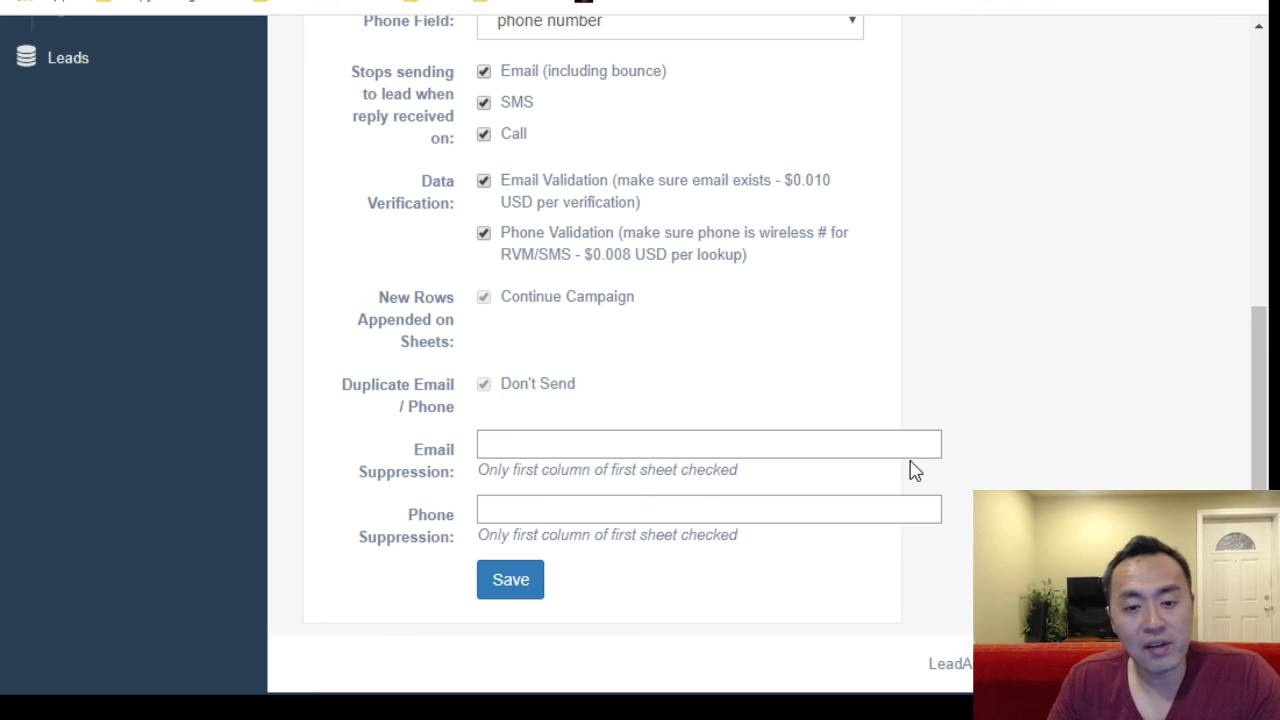
pyautogui.click(663, 450)
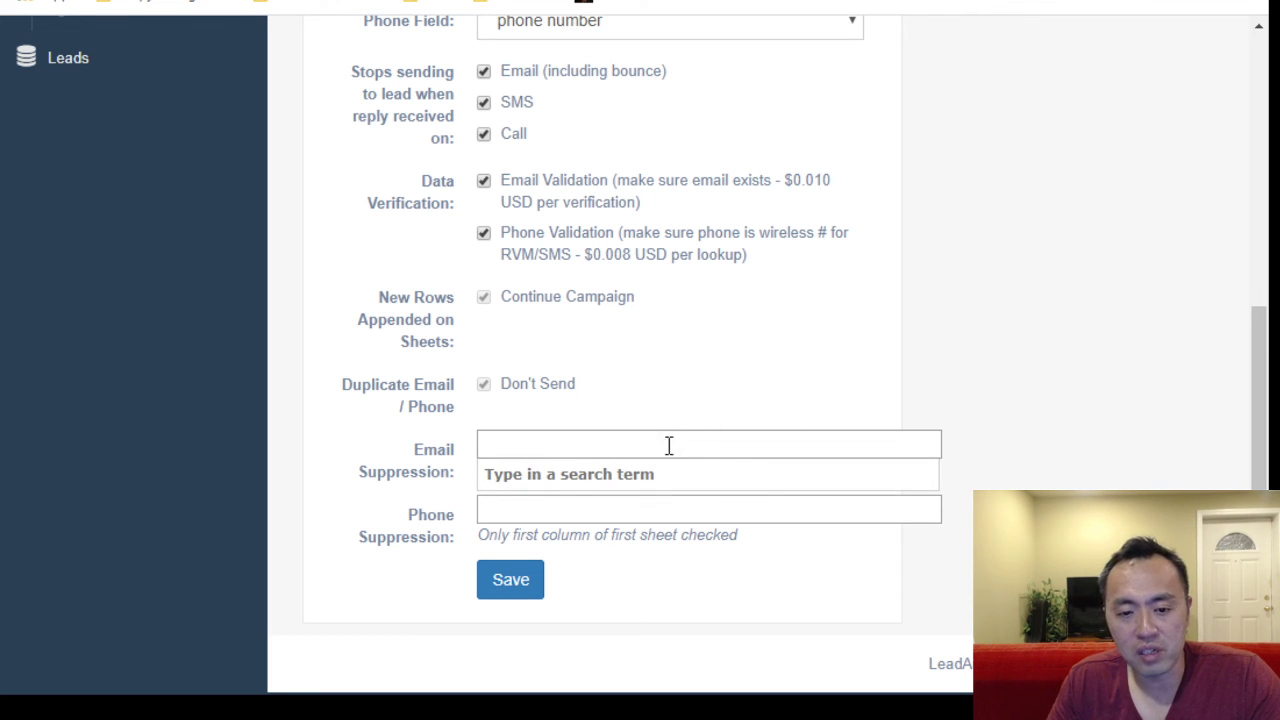
pyautogui.click(781, 376)
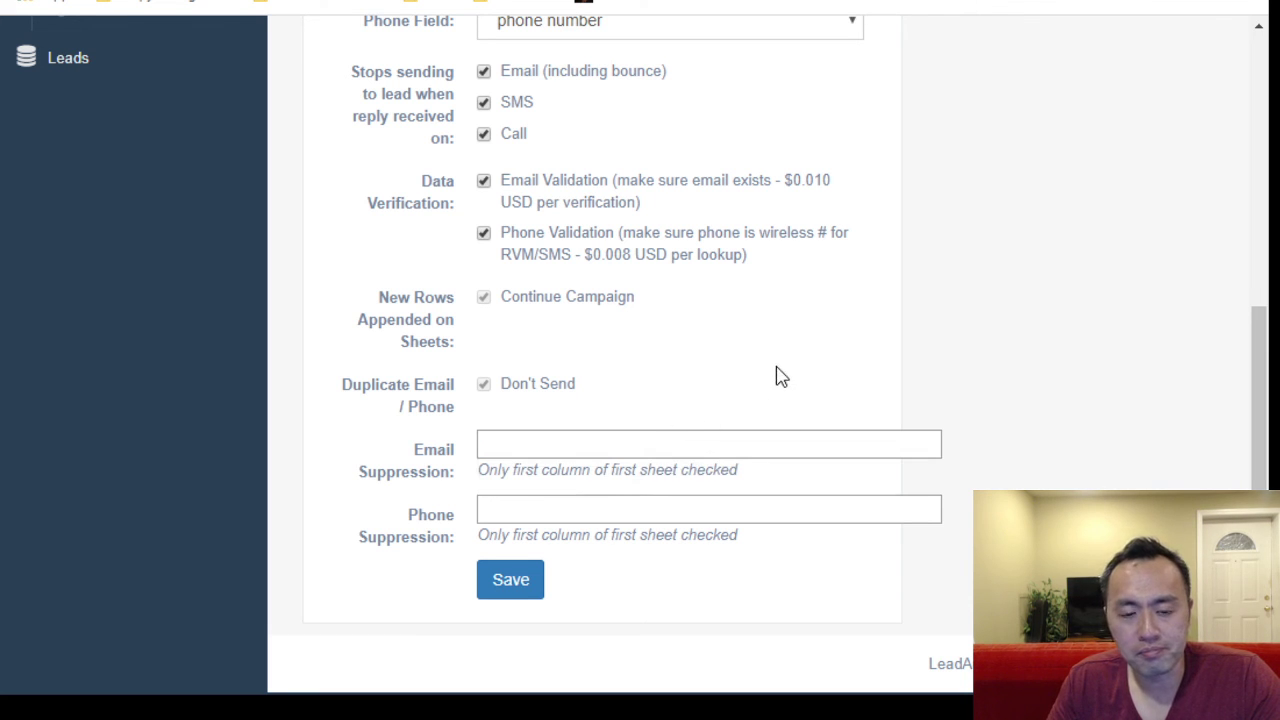
pyautogui.tripleClick(415, 527)
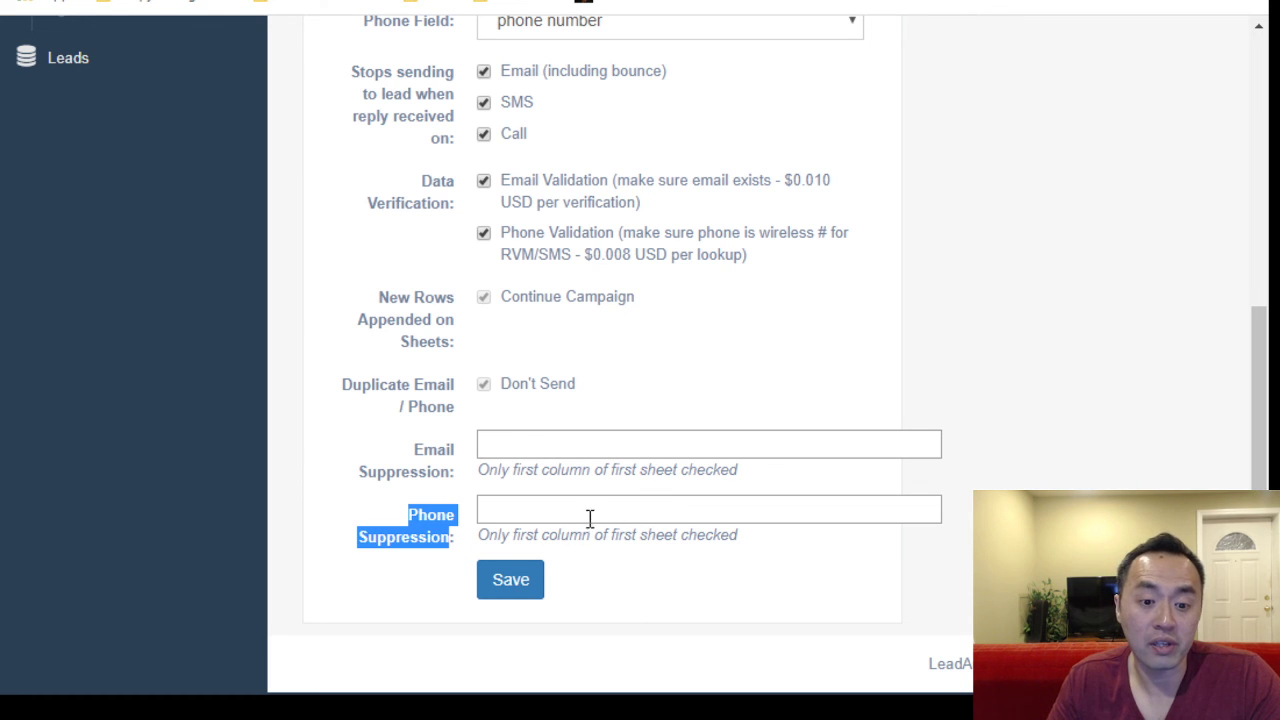
pyautogui.click(420, 562)
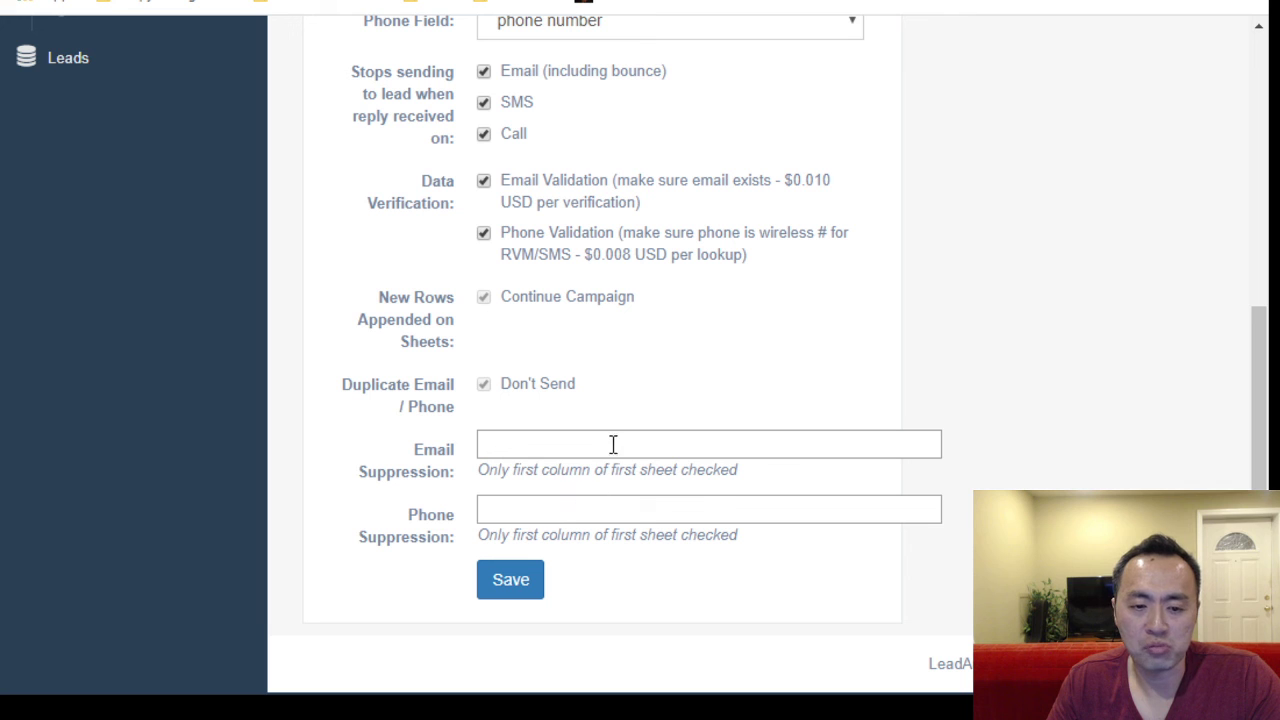
# Review the campaign settings and save the new campaign.
pyautogui.scroll(3, 850, 410)
pyautogui.scroll(-3, 866, 380)
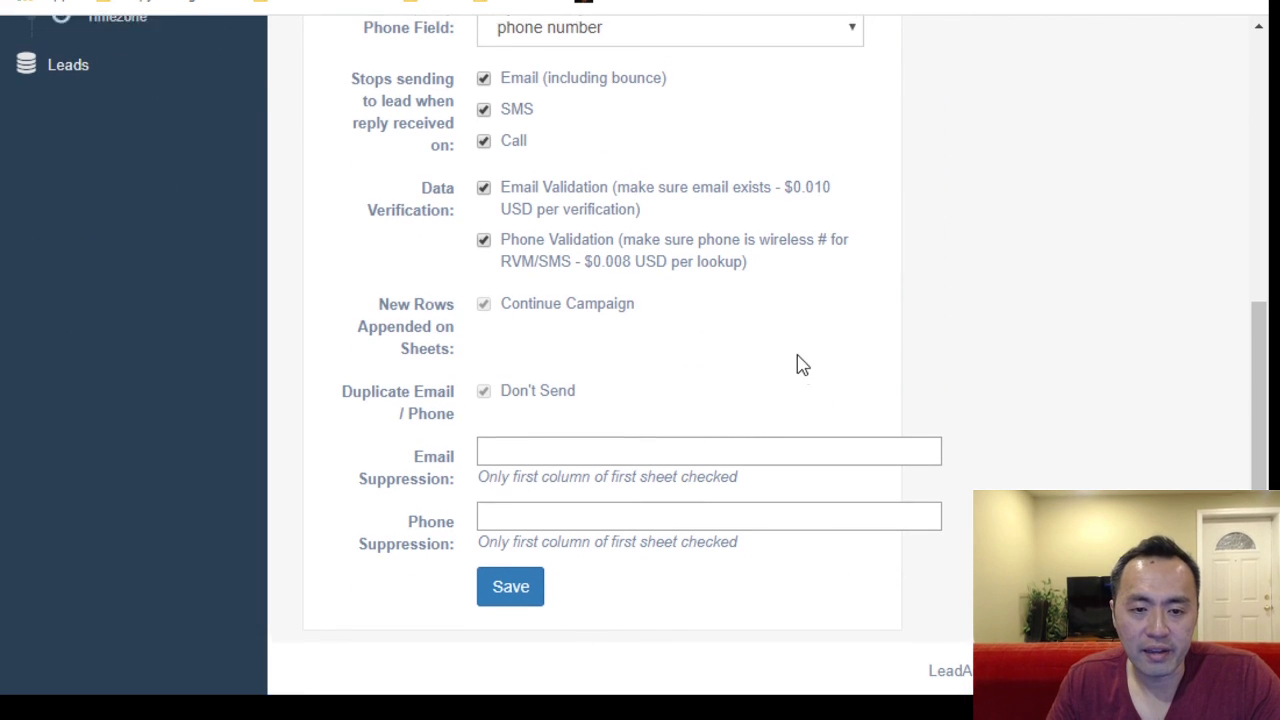
pyautogui.scroll(4, 803, 363)
pyautogui.scroll(-4, 720, 390)
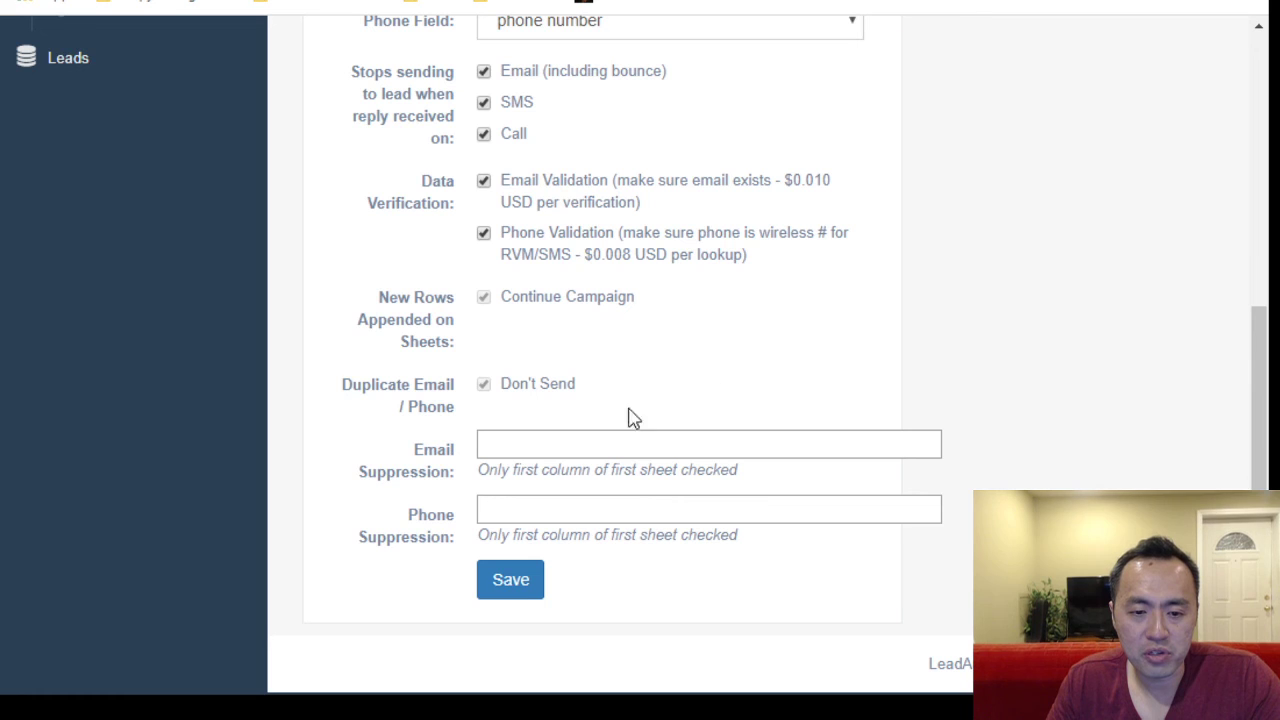
pyautogui.click(520, 582)
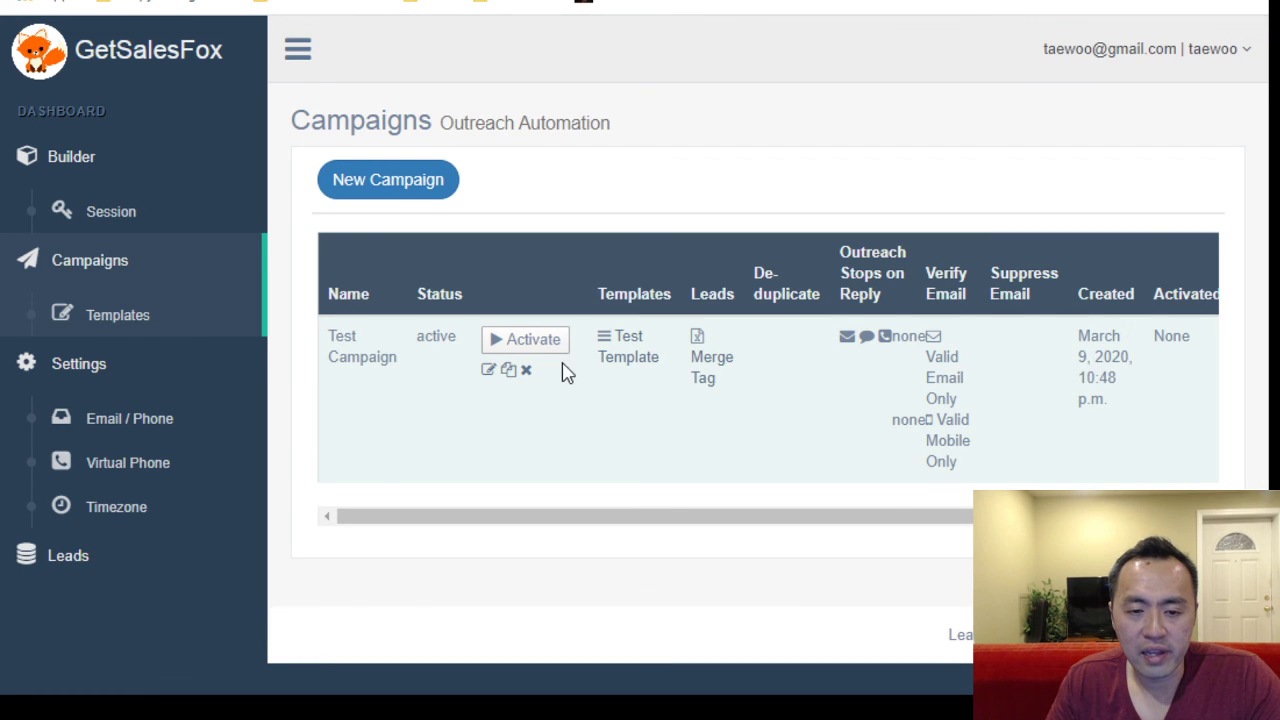